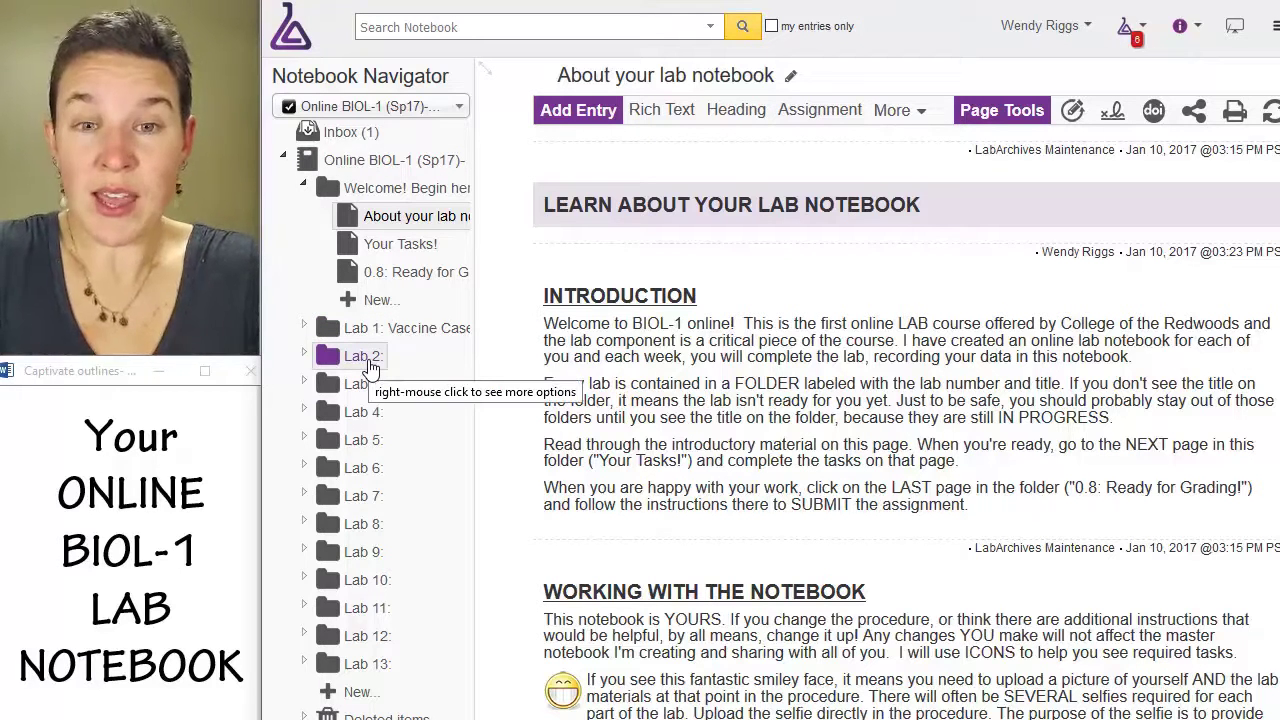
Look inside the Lab 2 and Lab 3 folders of the notebook, and collapse both again.
left_click(366, 357)
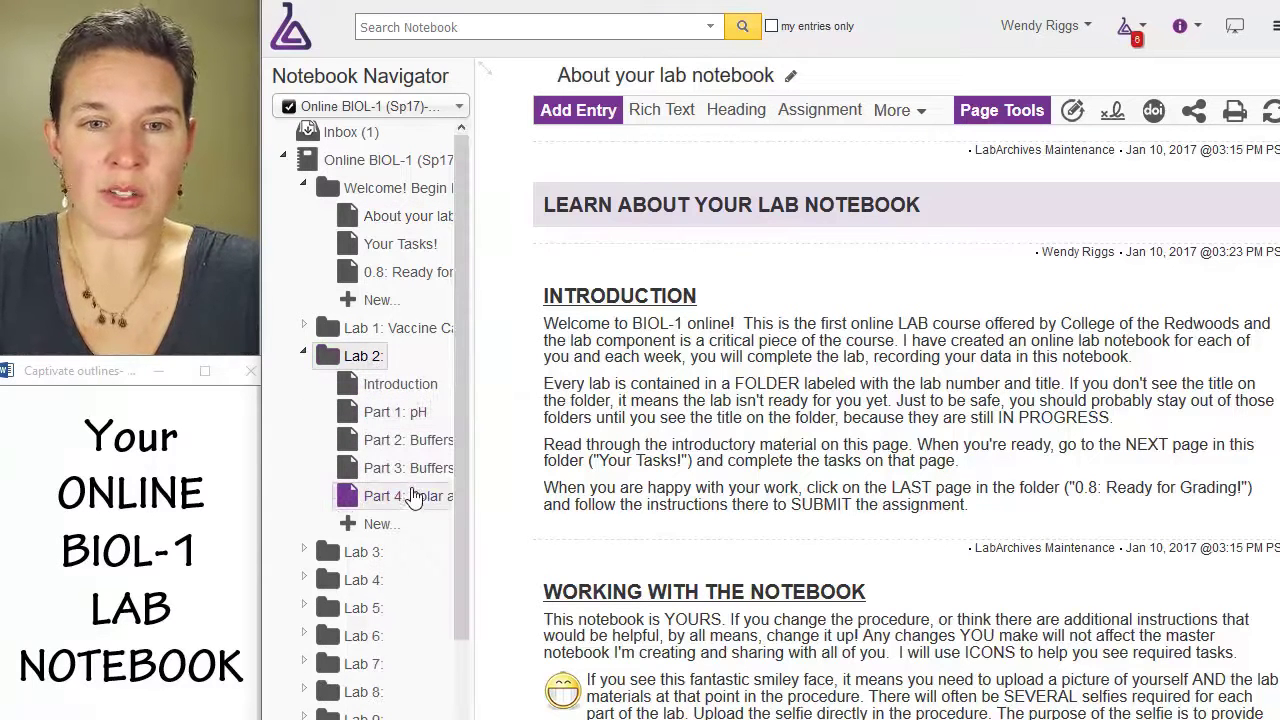
left_click(356, 560)
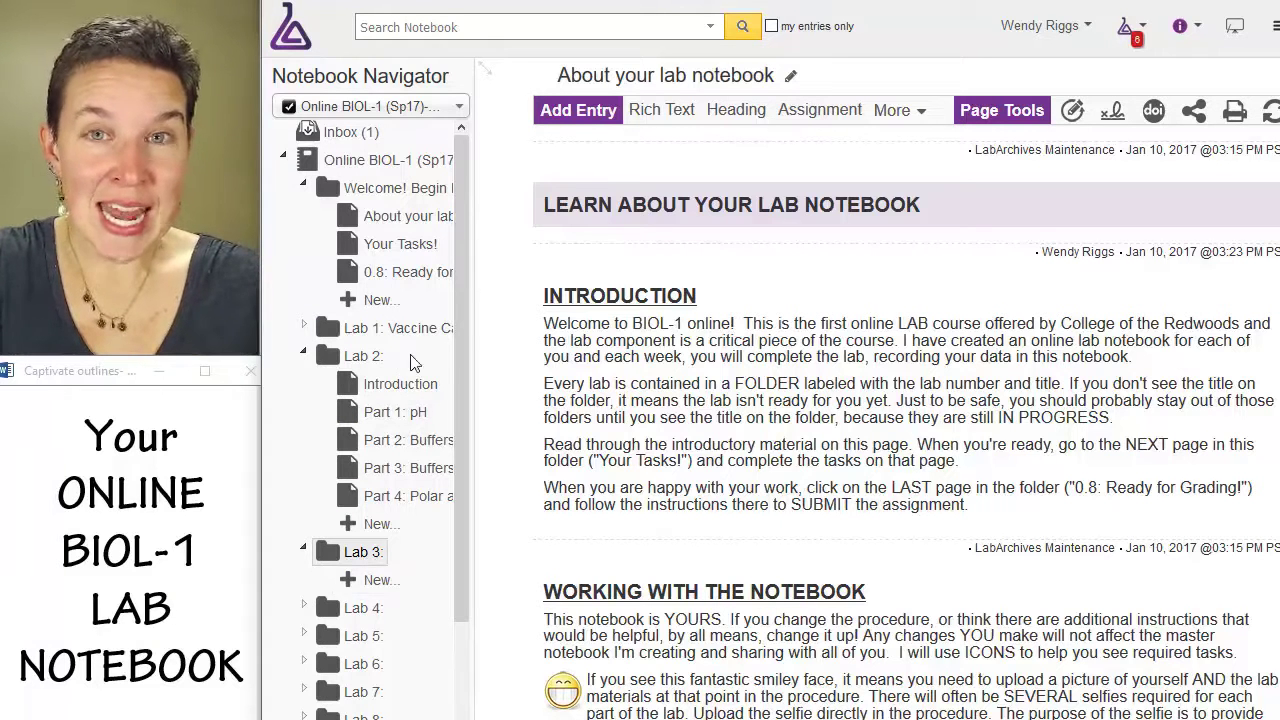
left_click(307, 550)
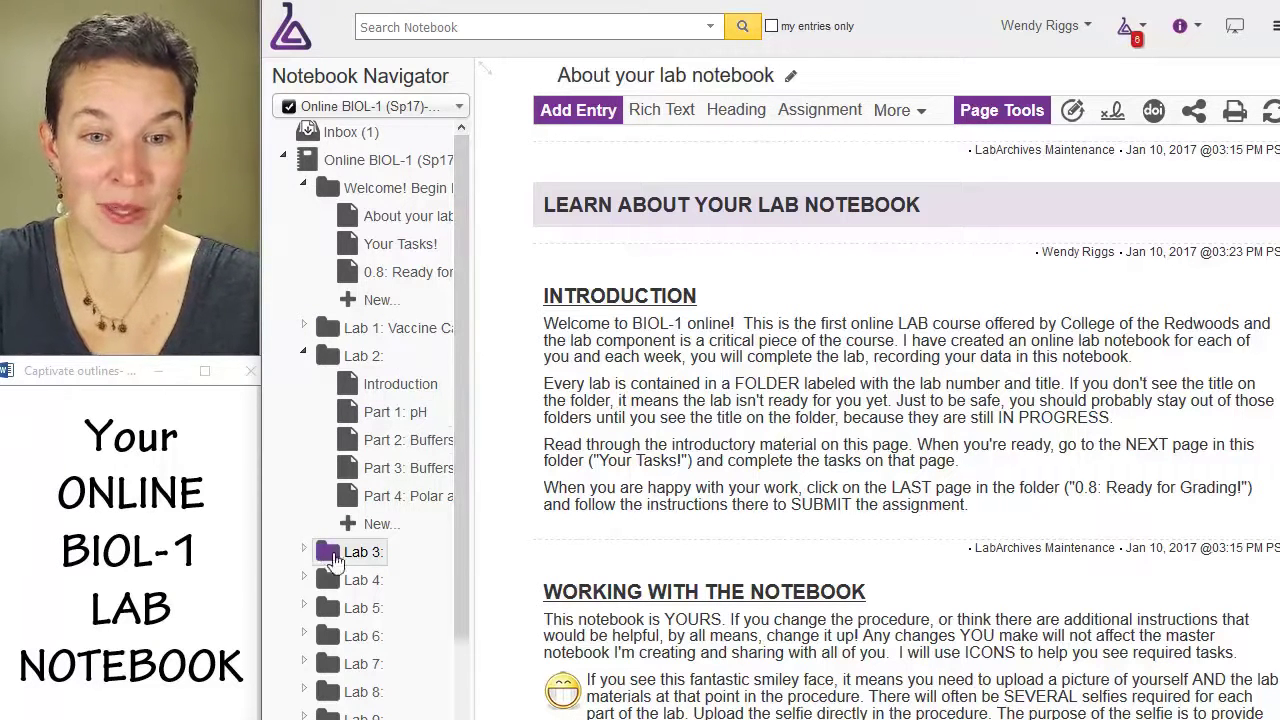
left_click(304, 355)
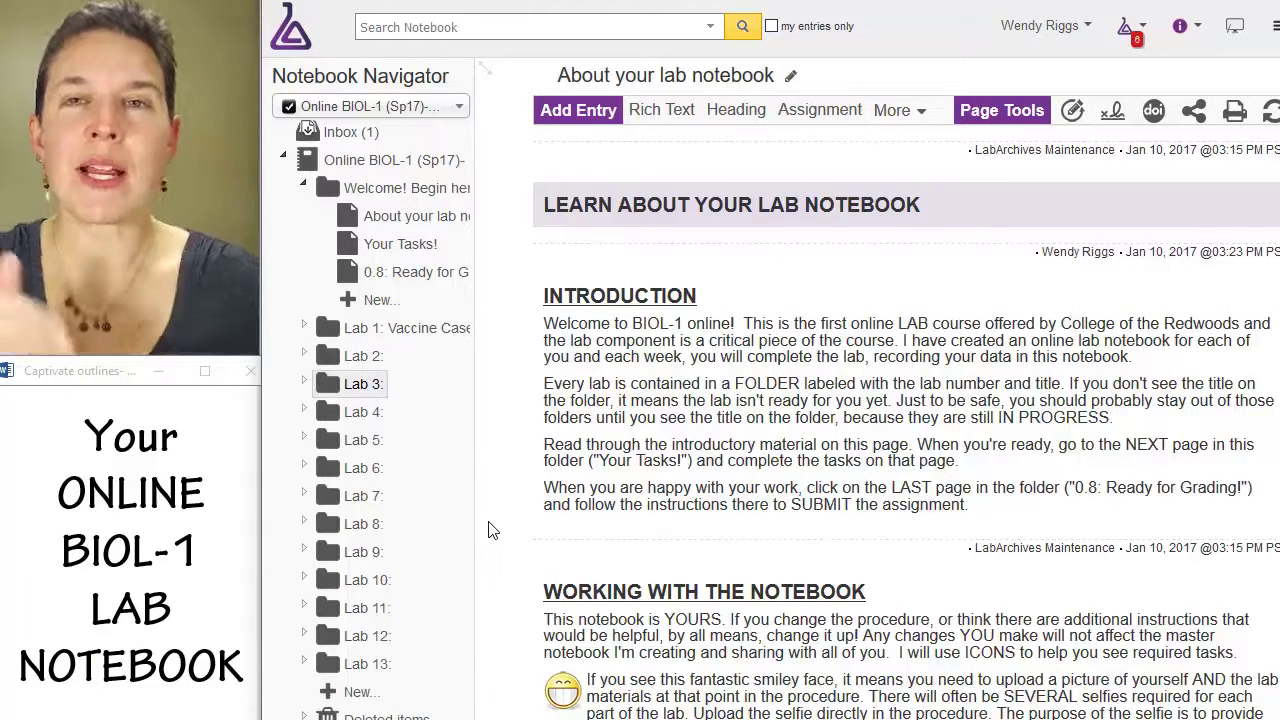
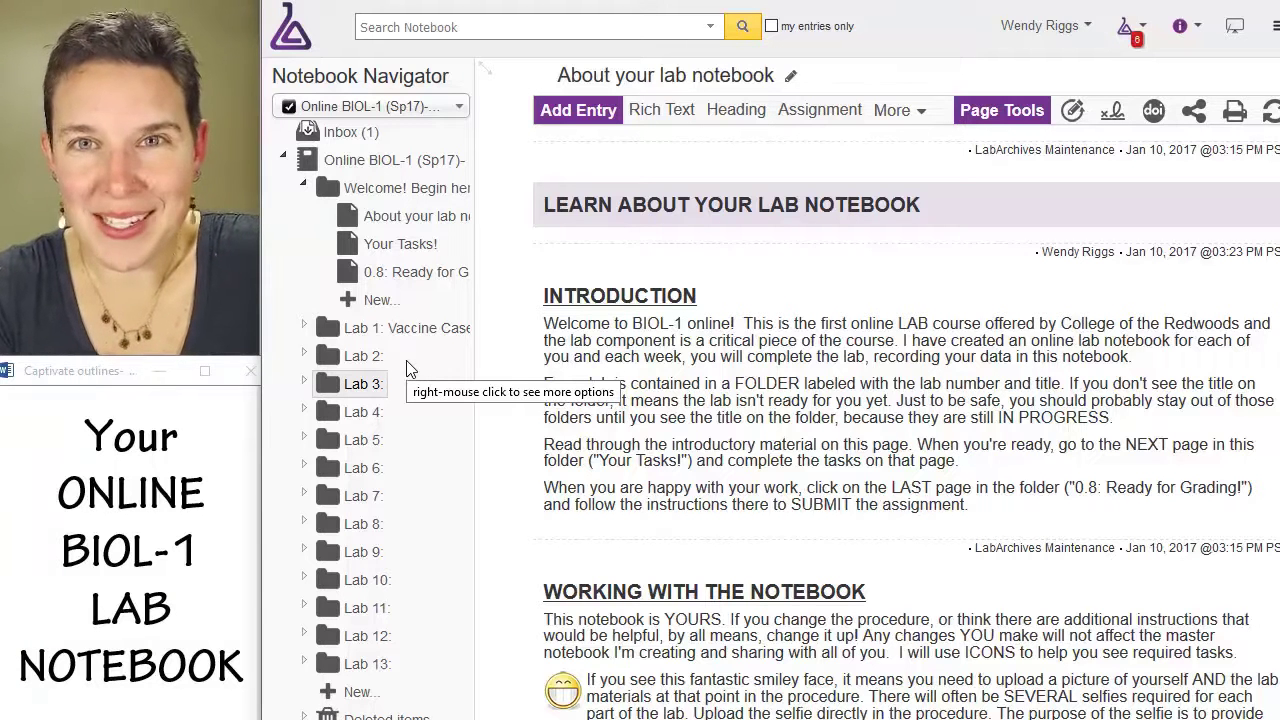
Read through the "About your lab notebook" page in the Welcome folder, from the introduction to the "Finished with this page?" section.
left_click(298, 188)
left_click(298, 188)
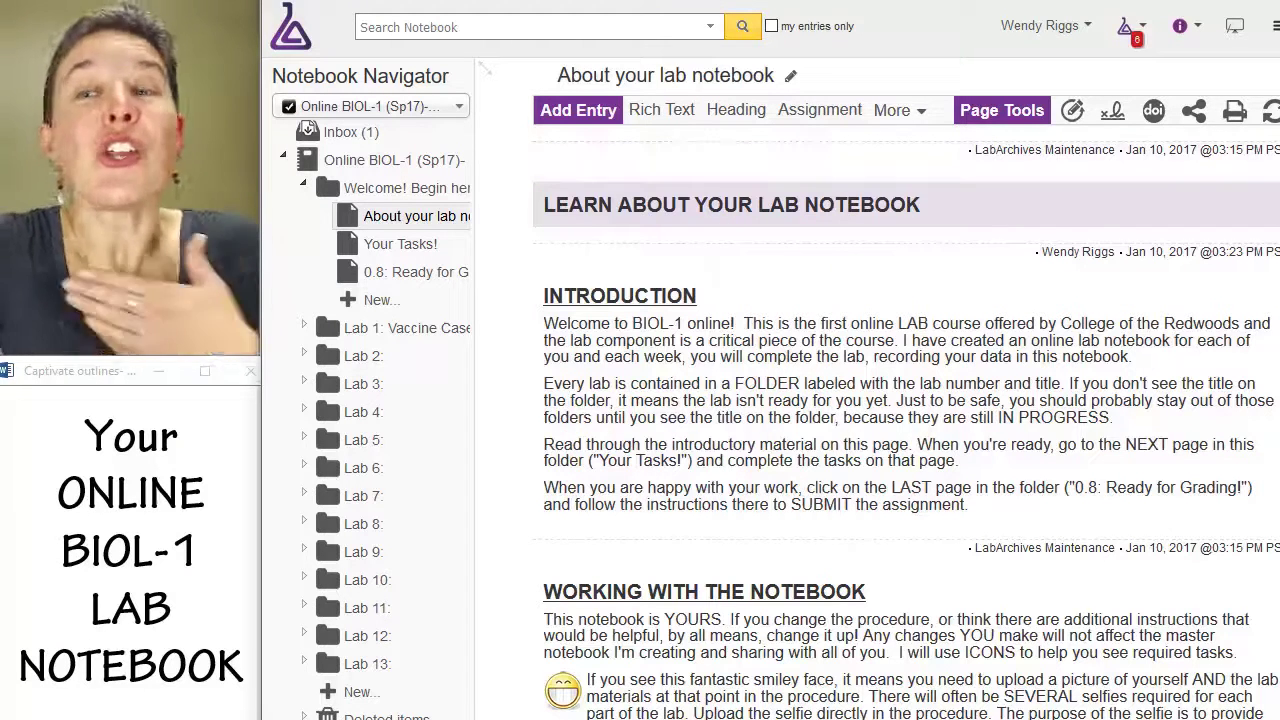
scroll(484, 68, "down", 1)
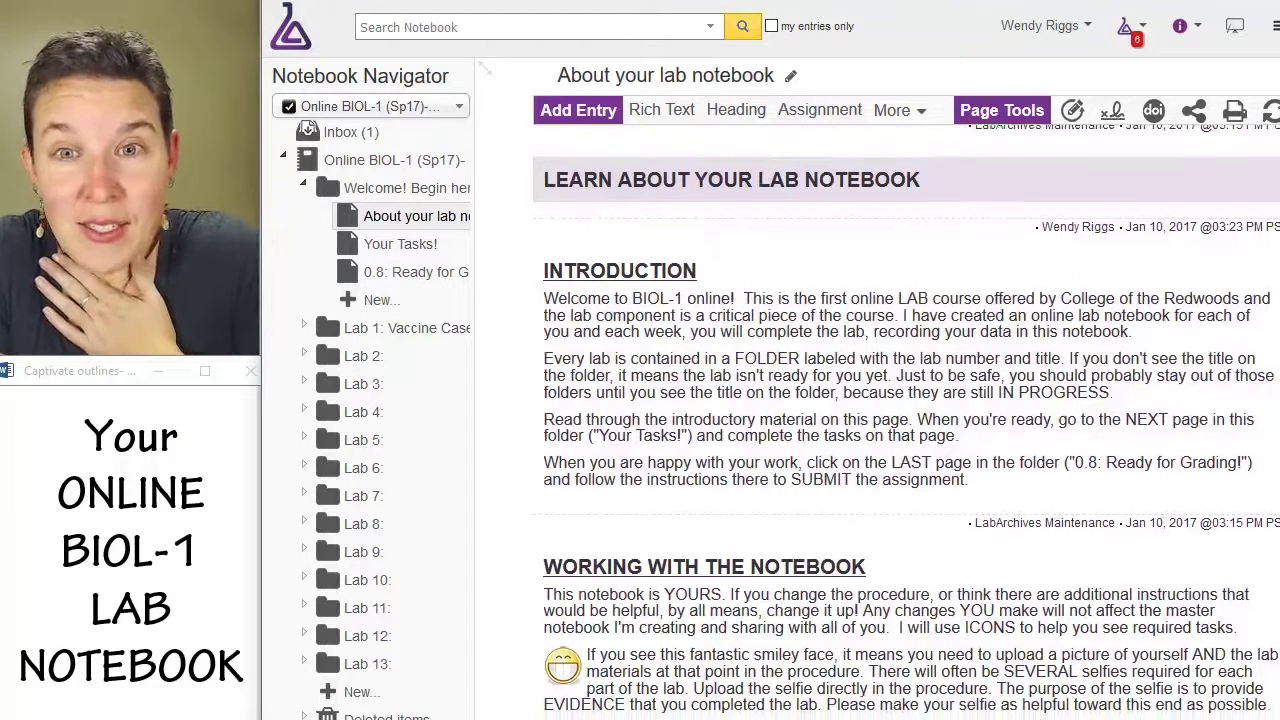
scroll(484, 68, "down", 2)
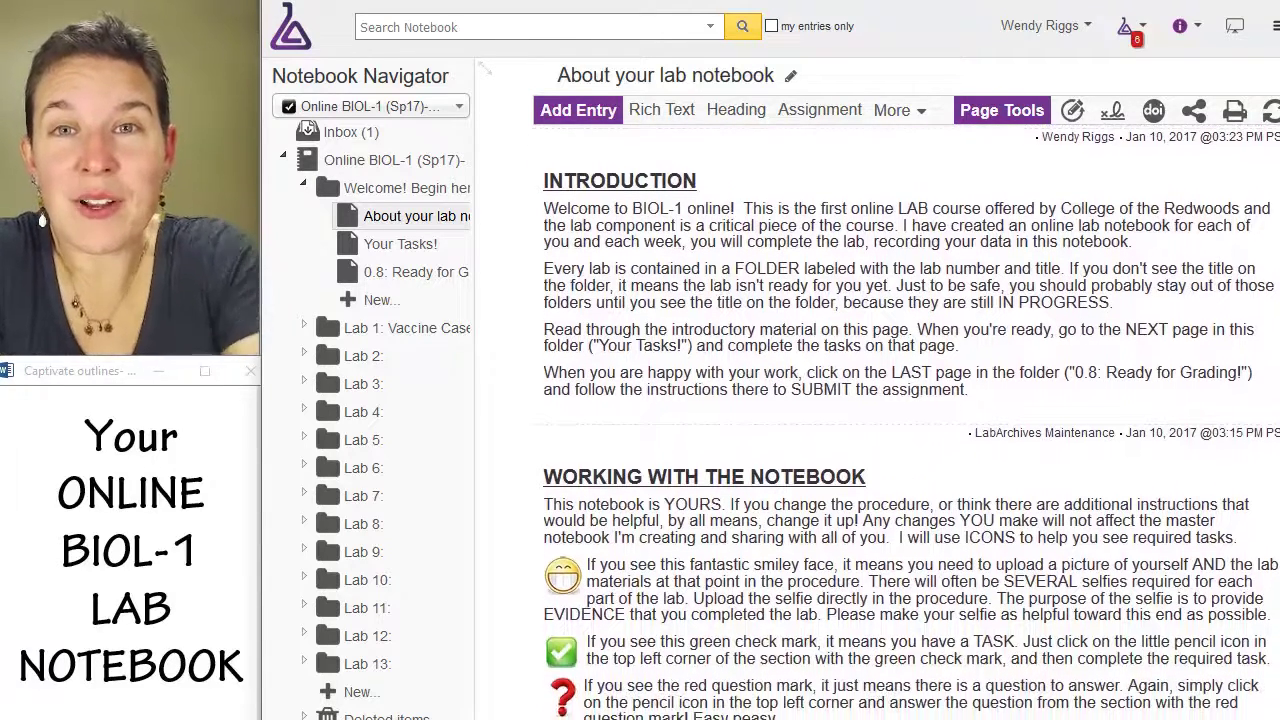
scroll(484, 68, "down", 2)
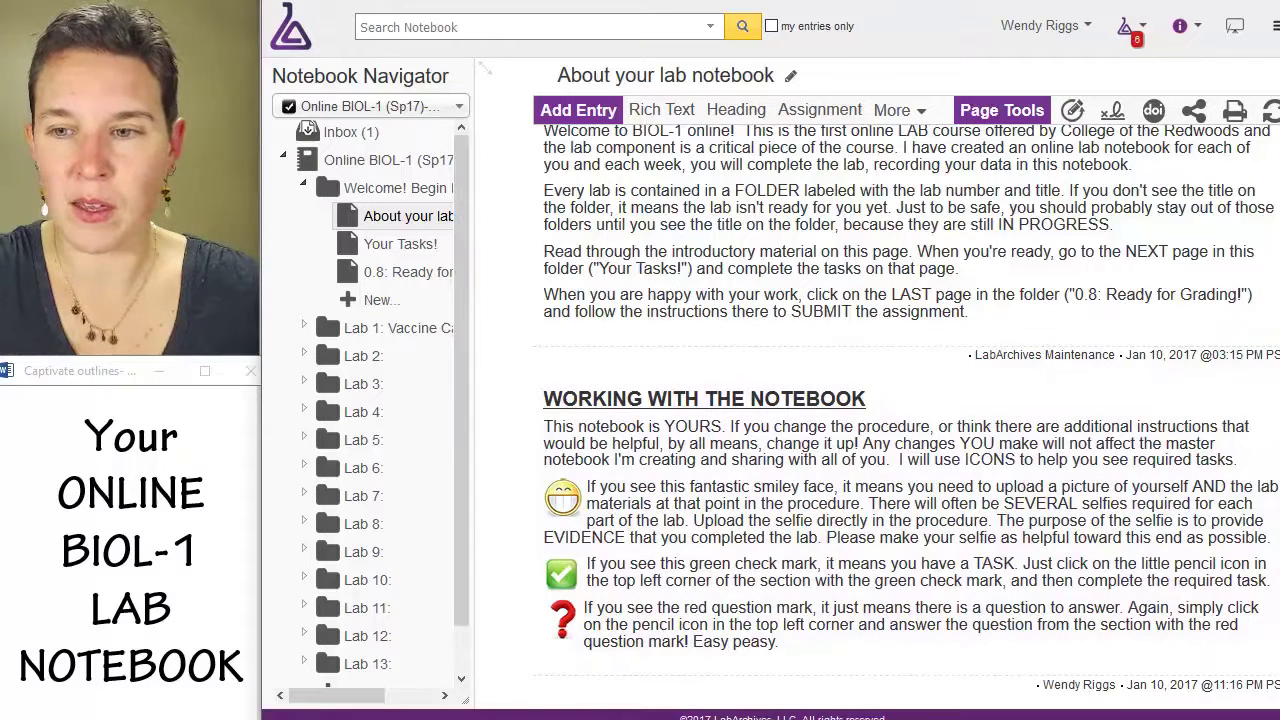
scroll(911, 417, "down", 1)
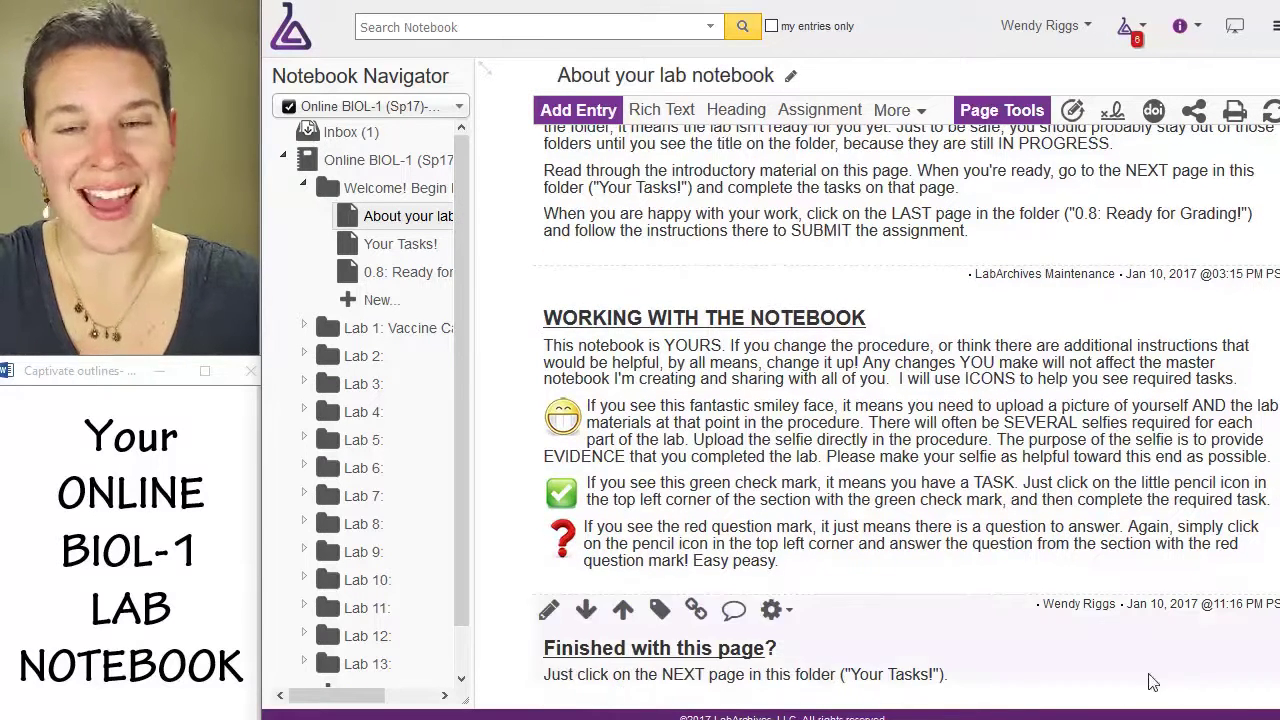
Examine the additional entry types that can be inserted above the "Working with the notebook" section, without adding one.
mouse_move(1150, 568)
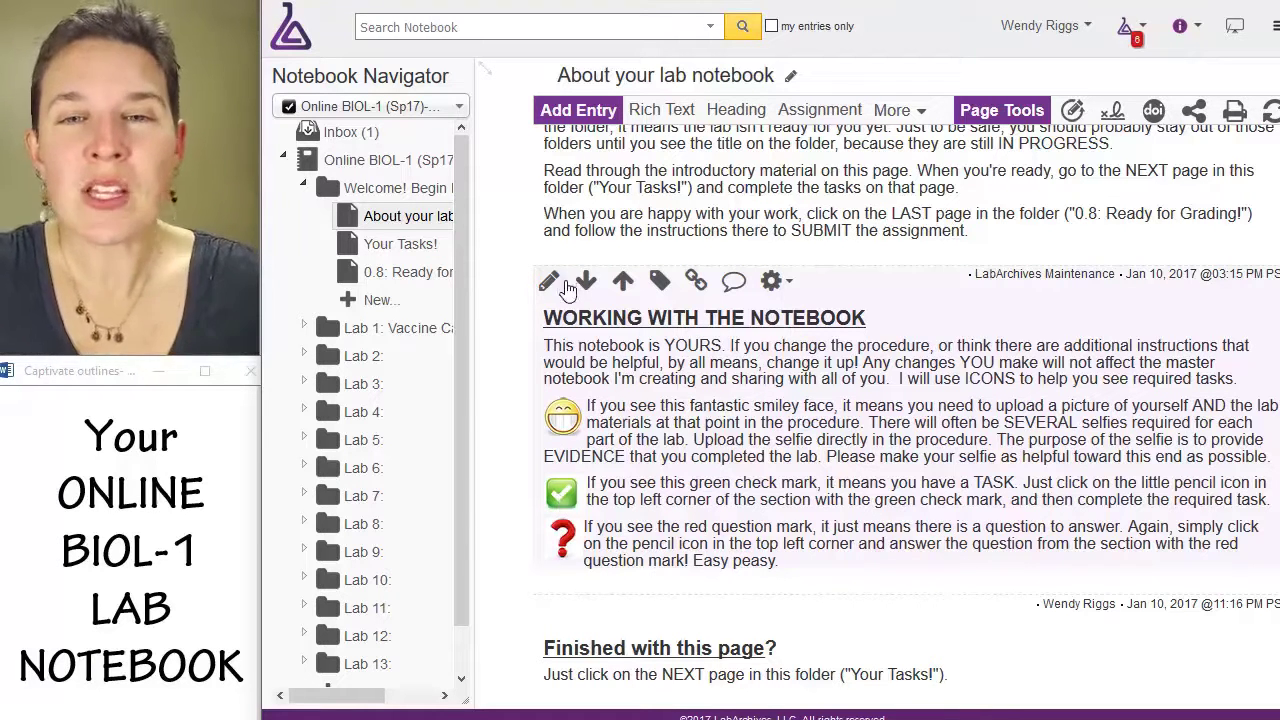
mouse_move(567, 260)
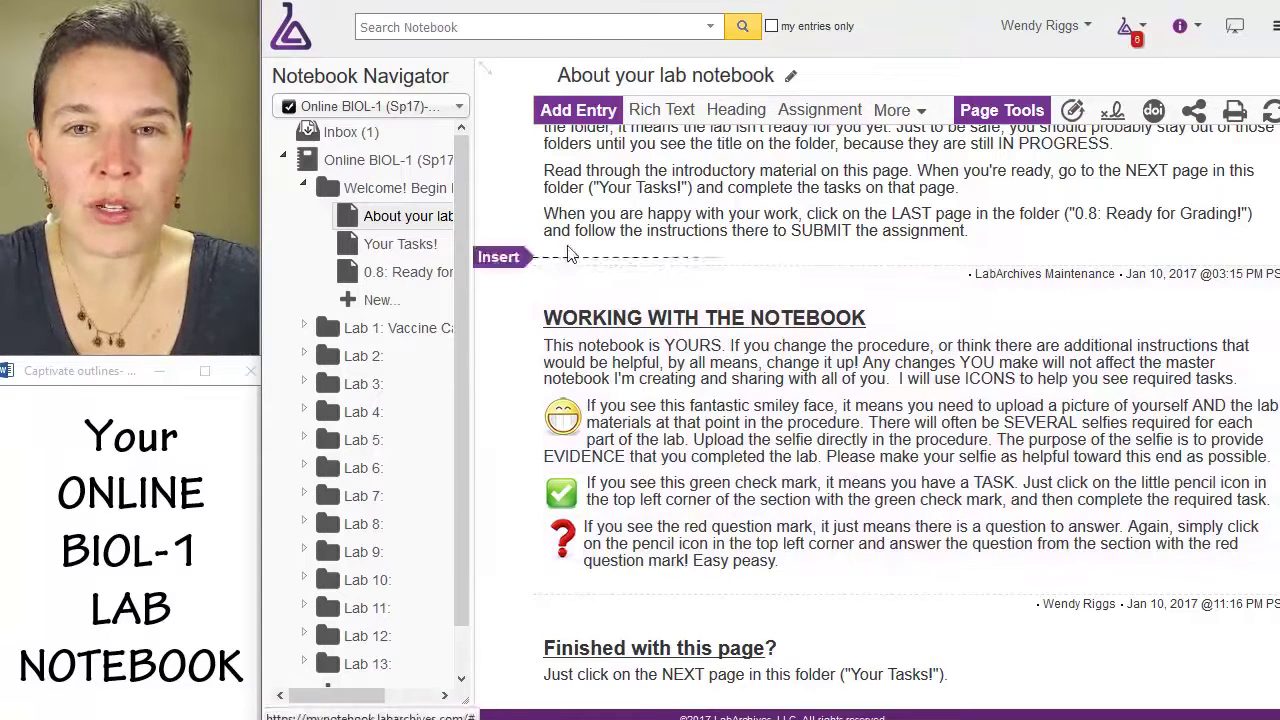
mouse_move(572, 297)
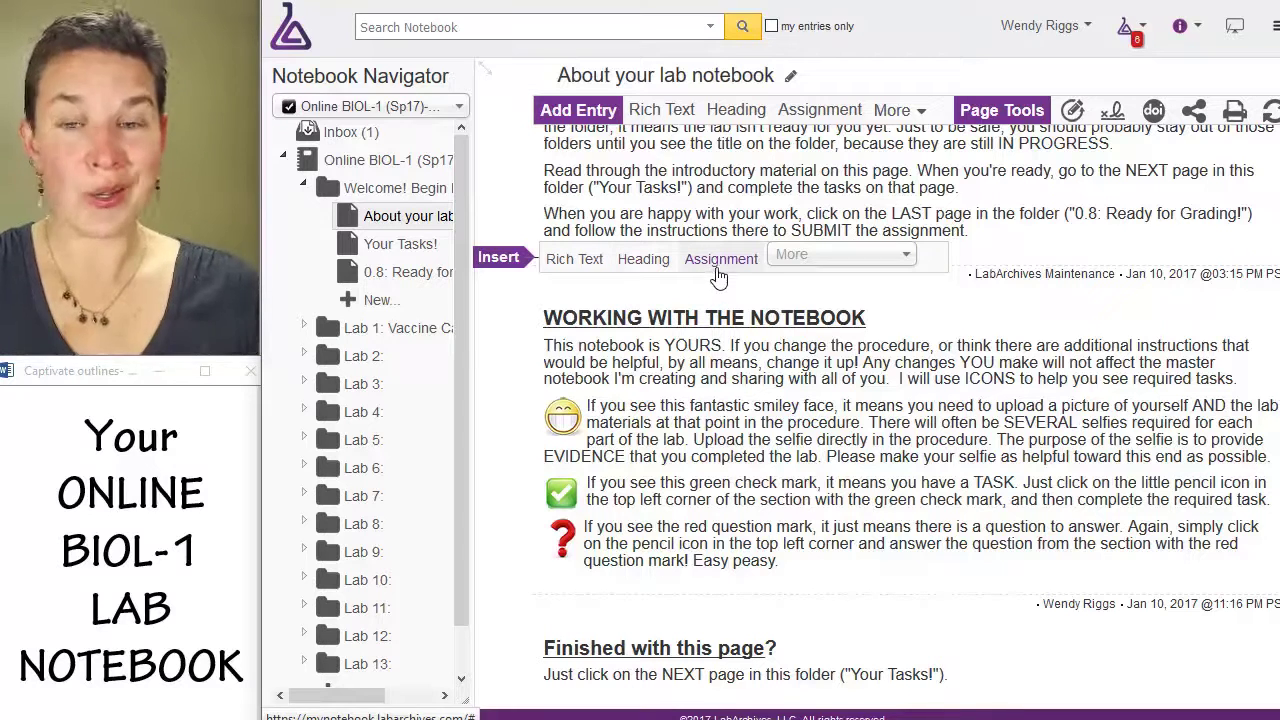
left_click(903, 262)
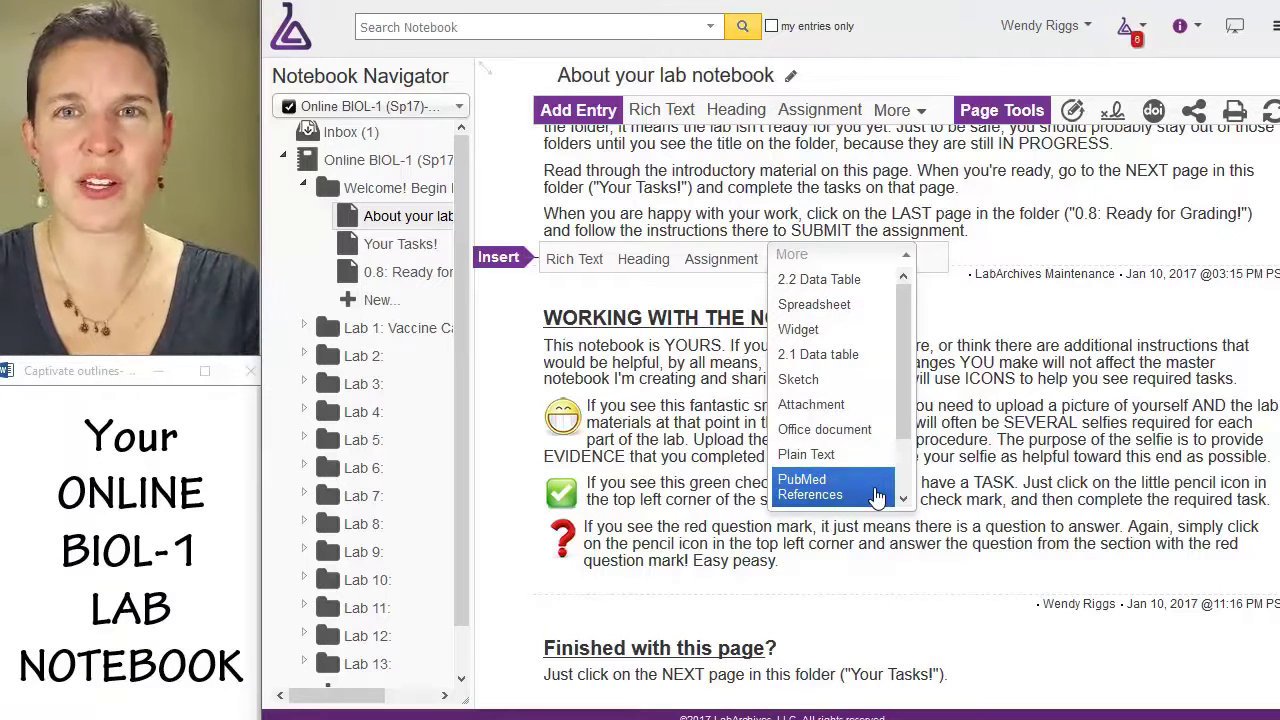
left_click(888, 458)
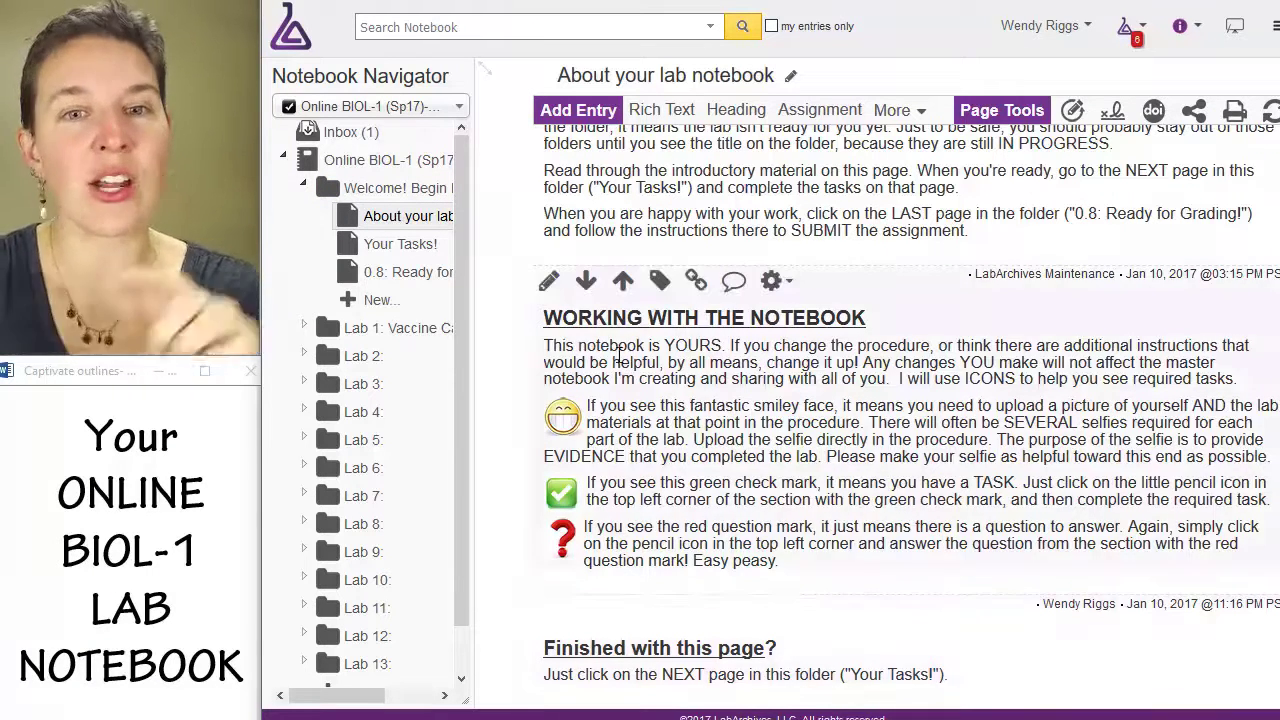
On the "Your Tasks!" page, open the "Upload a selfie here!" entry for editing and add a new line below its text.
left_click(390, 252)
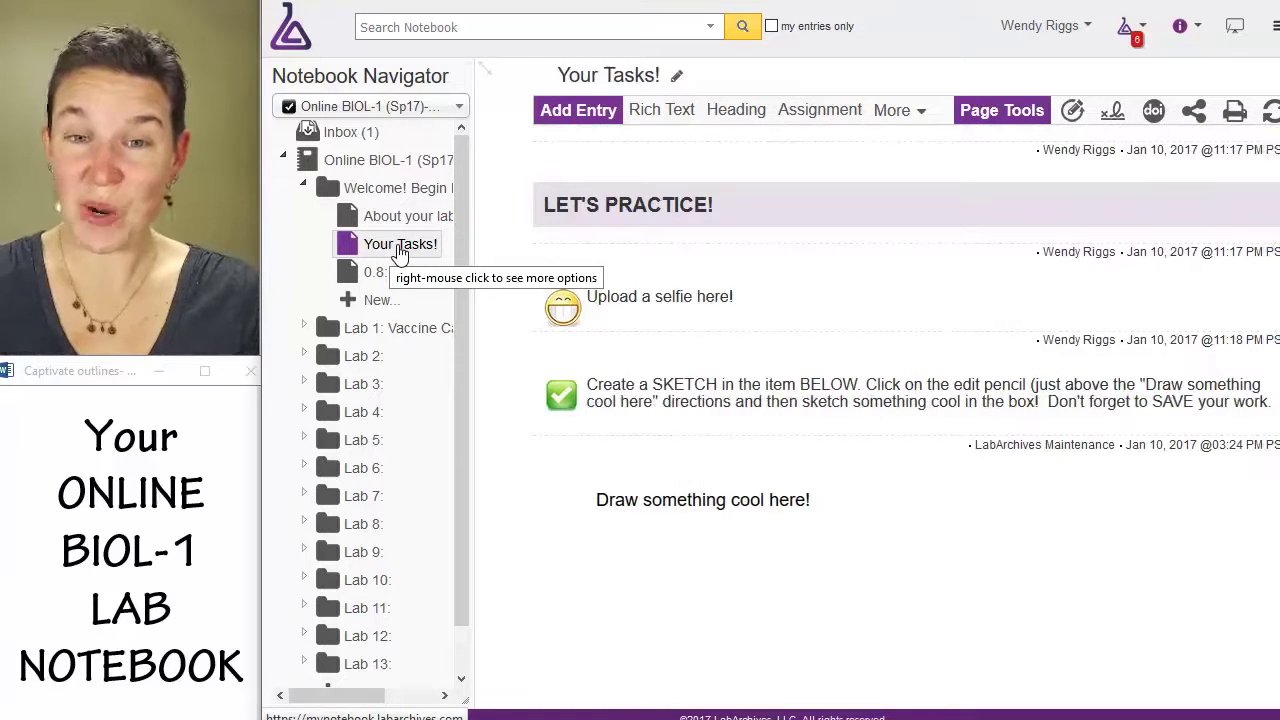
mouse_move(630, 298)
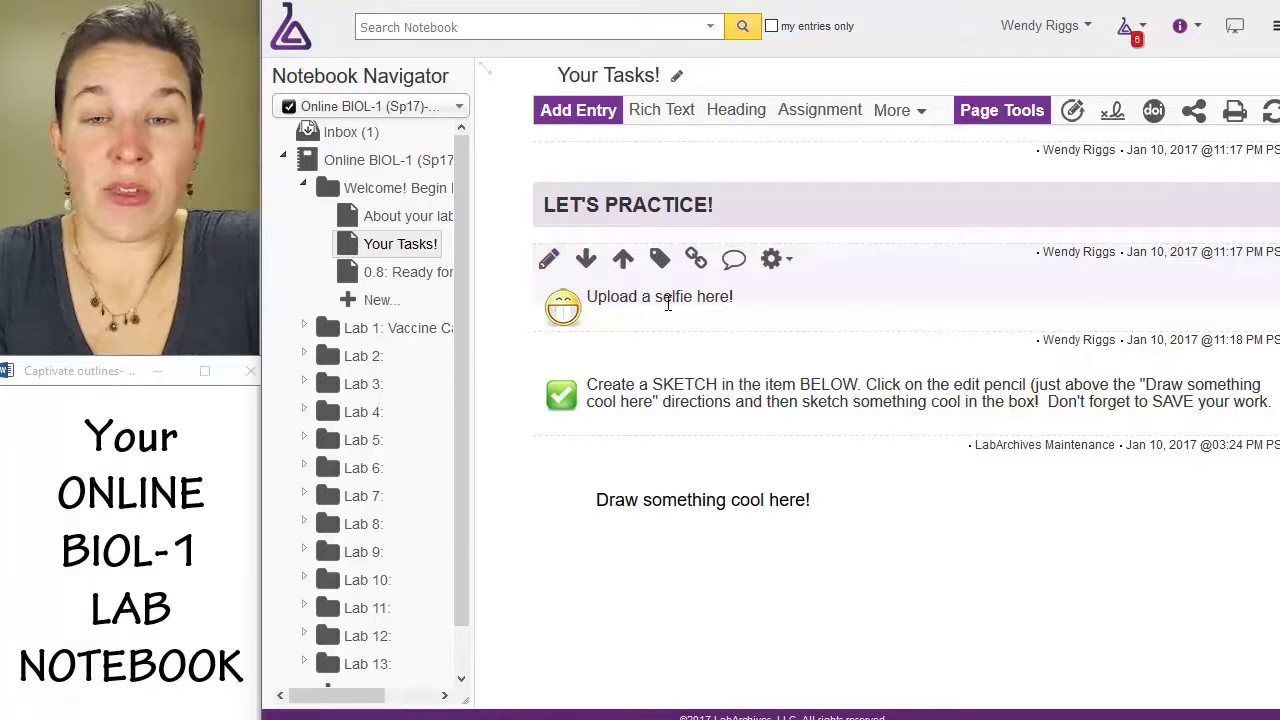
left_click(550, 264)
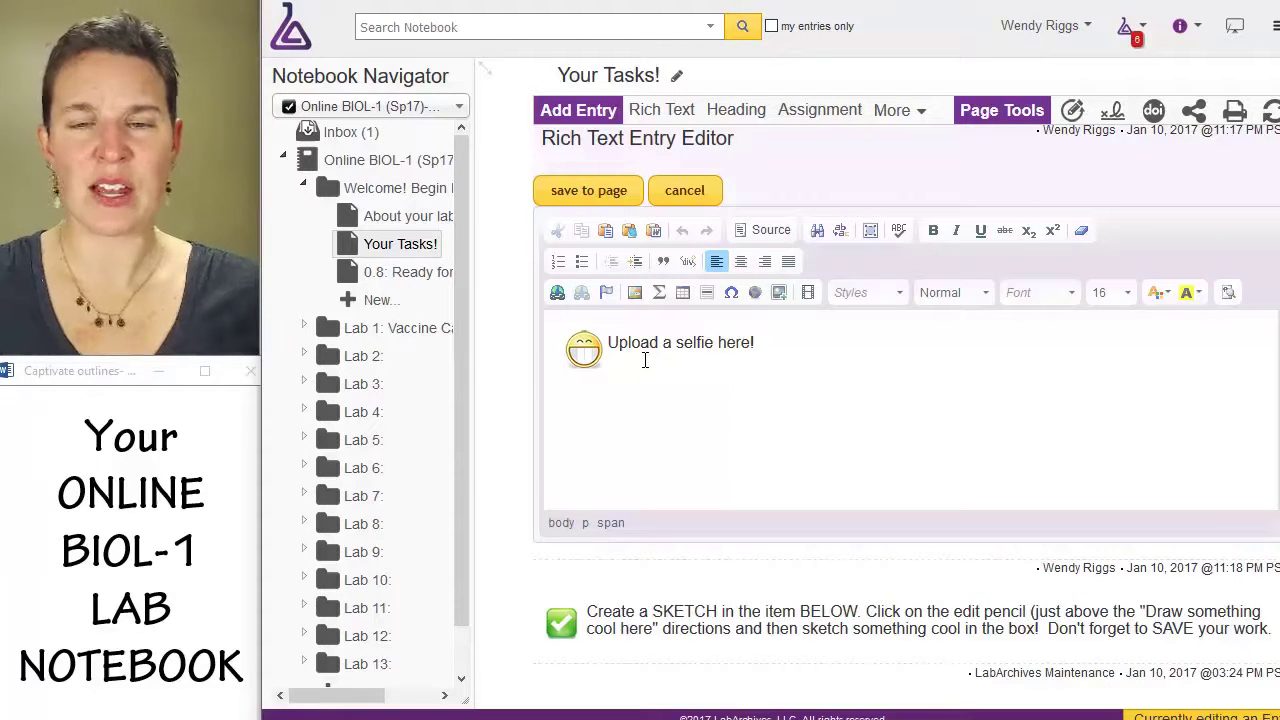
left_click(783, 344)
key("Return")
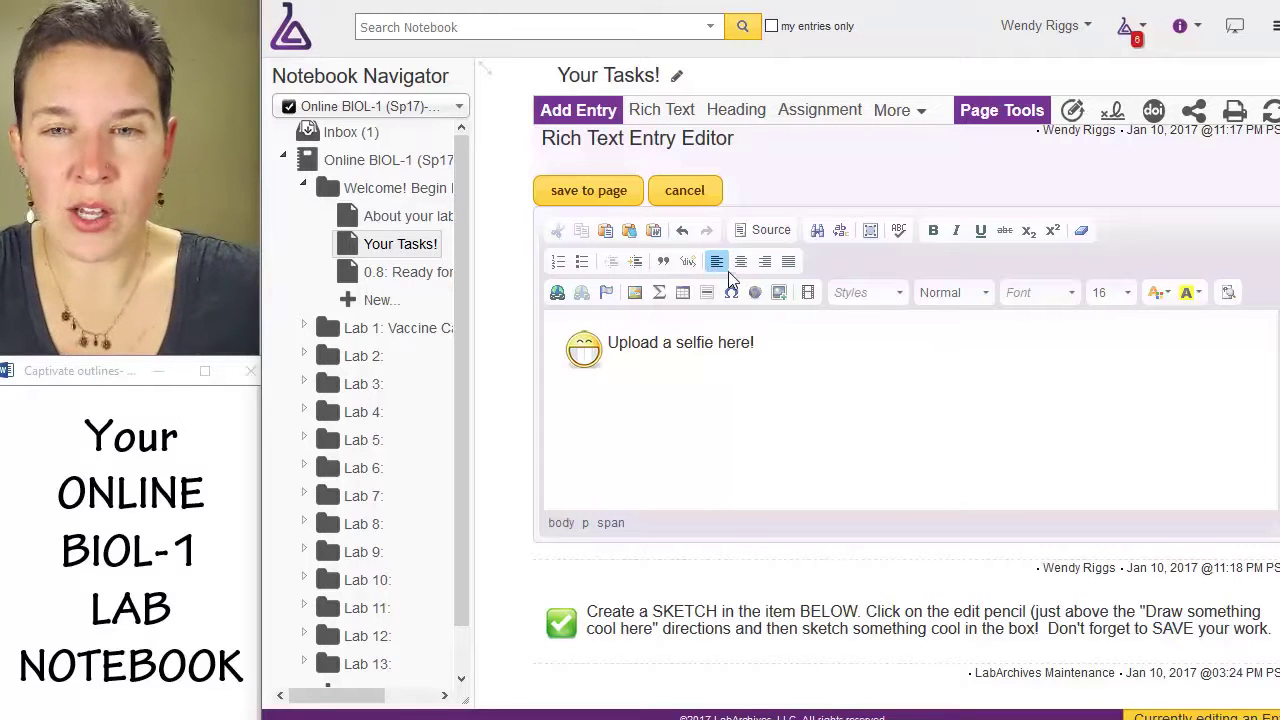
Upload the 256px-microscope-512 image from the Icons folder into the selfie entry and save the entry to the page.
left_click(779, 293)
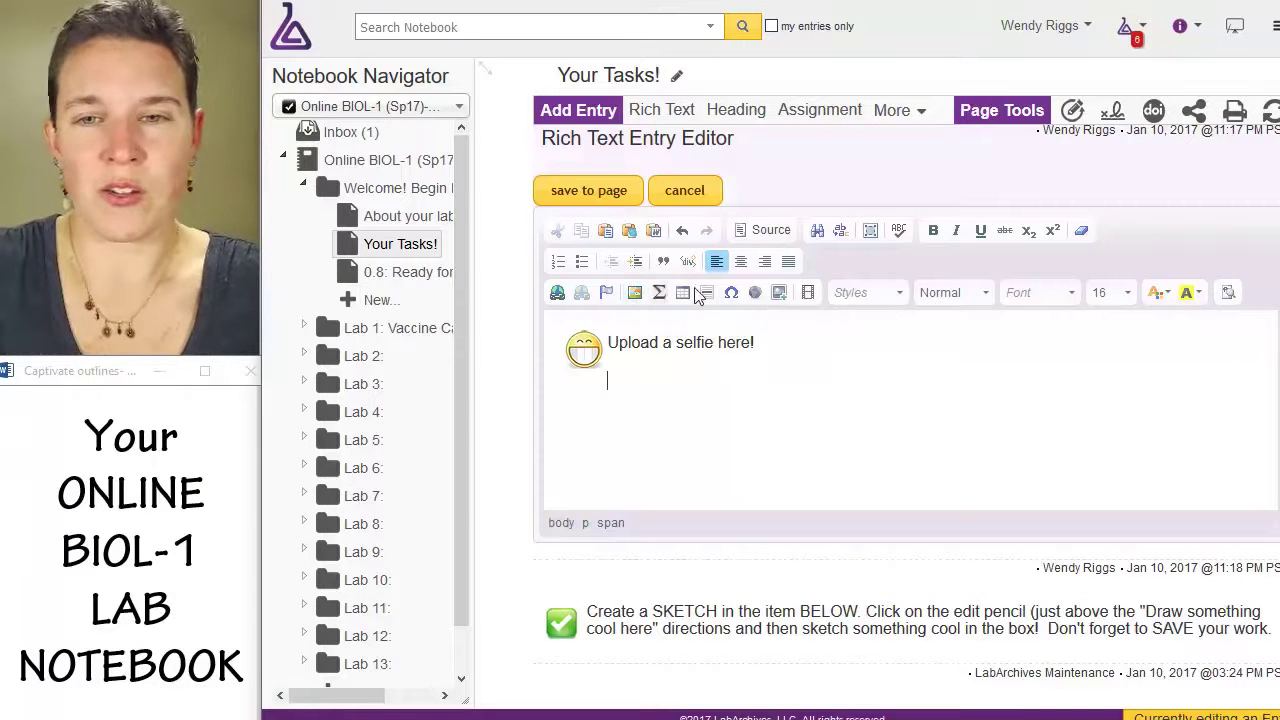
left_click(779, 292)
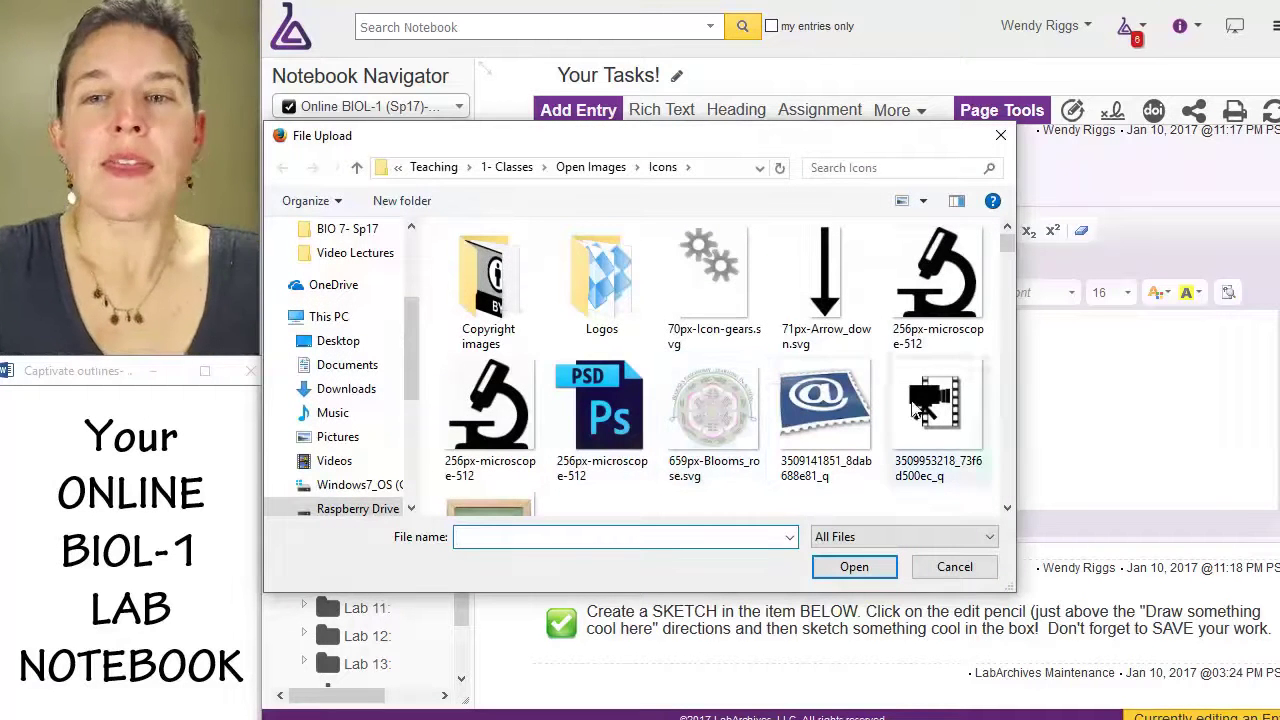
left_click(940, 310)
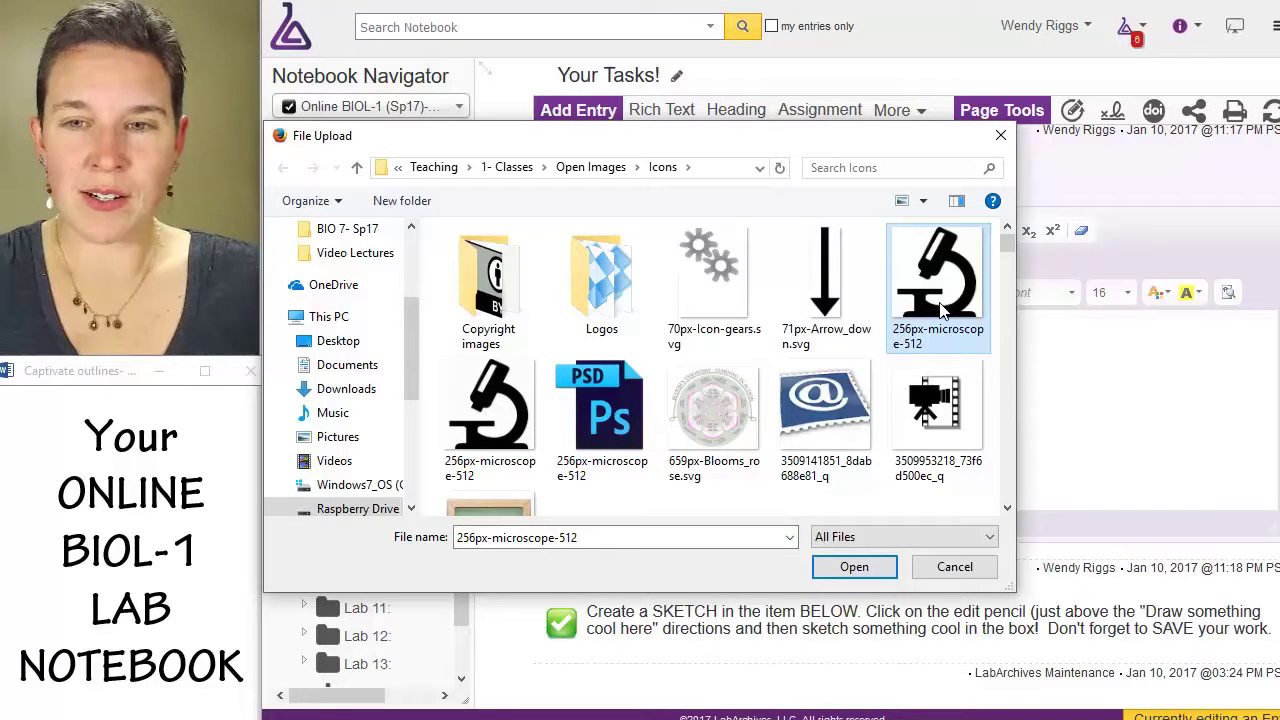
left_click(866, 570)
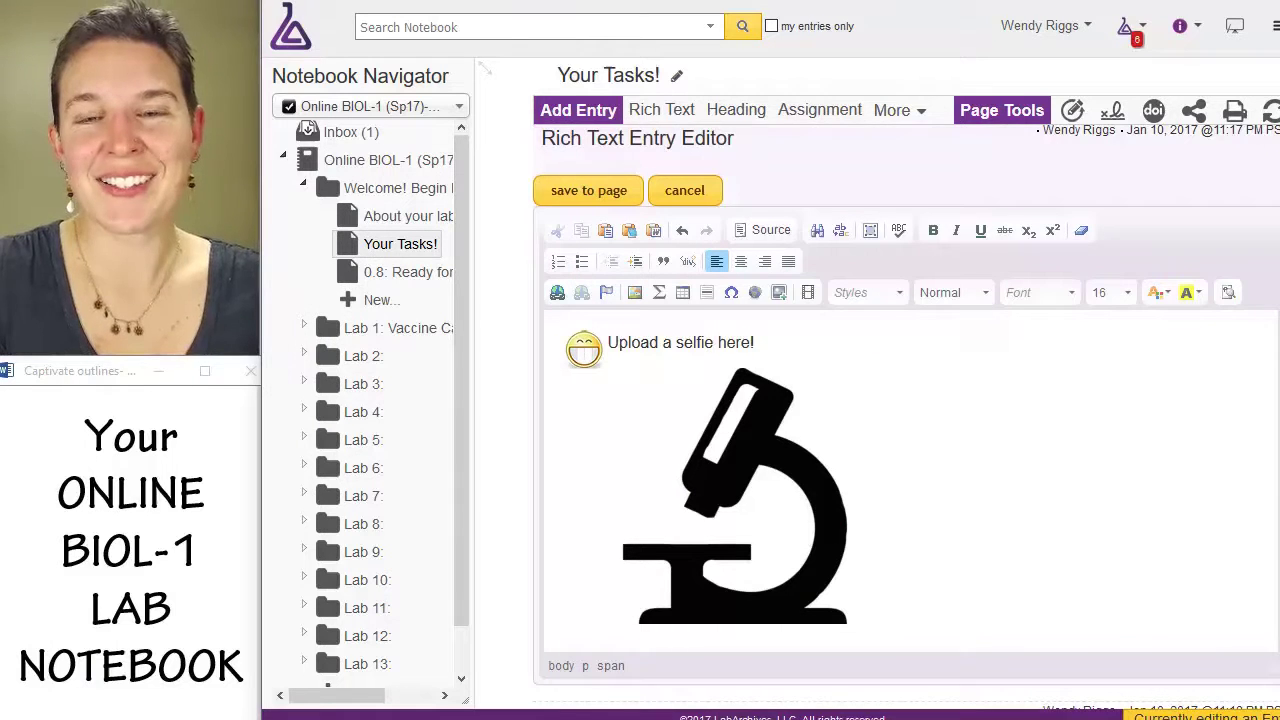
left_click(863, 619)
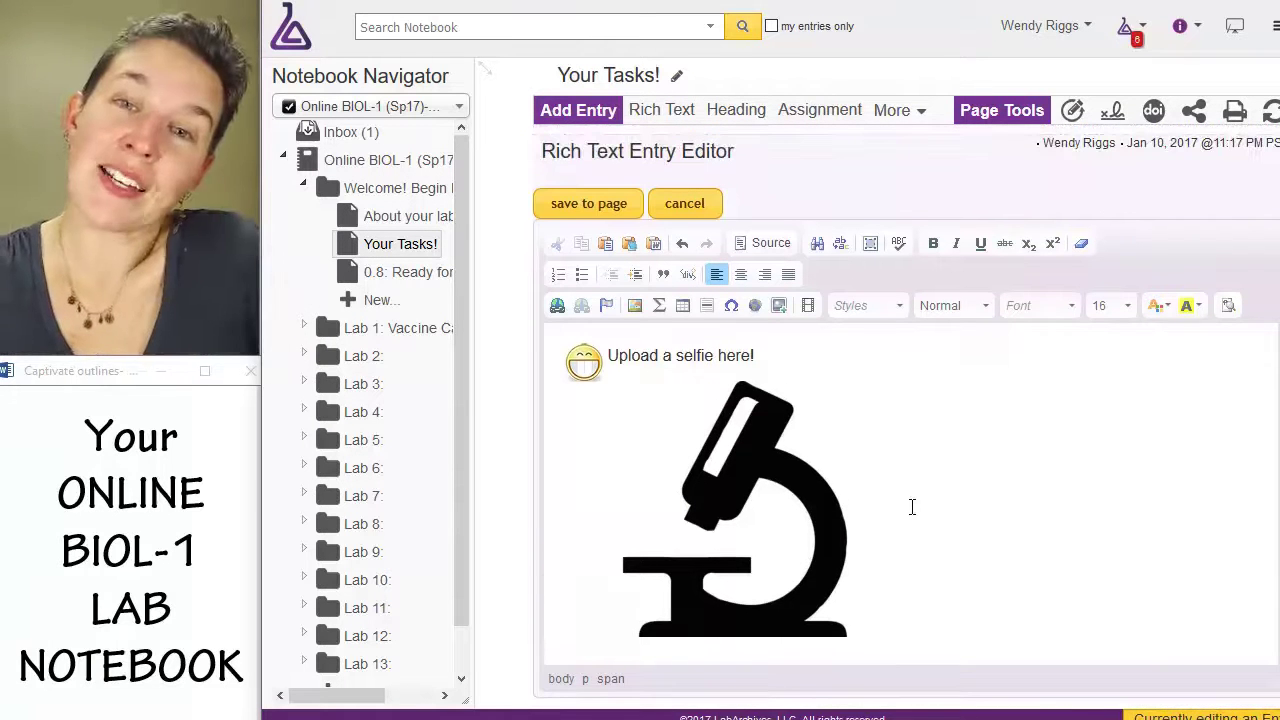
left_click(589, 205)
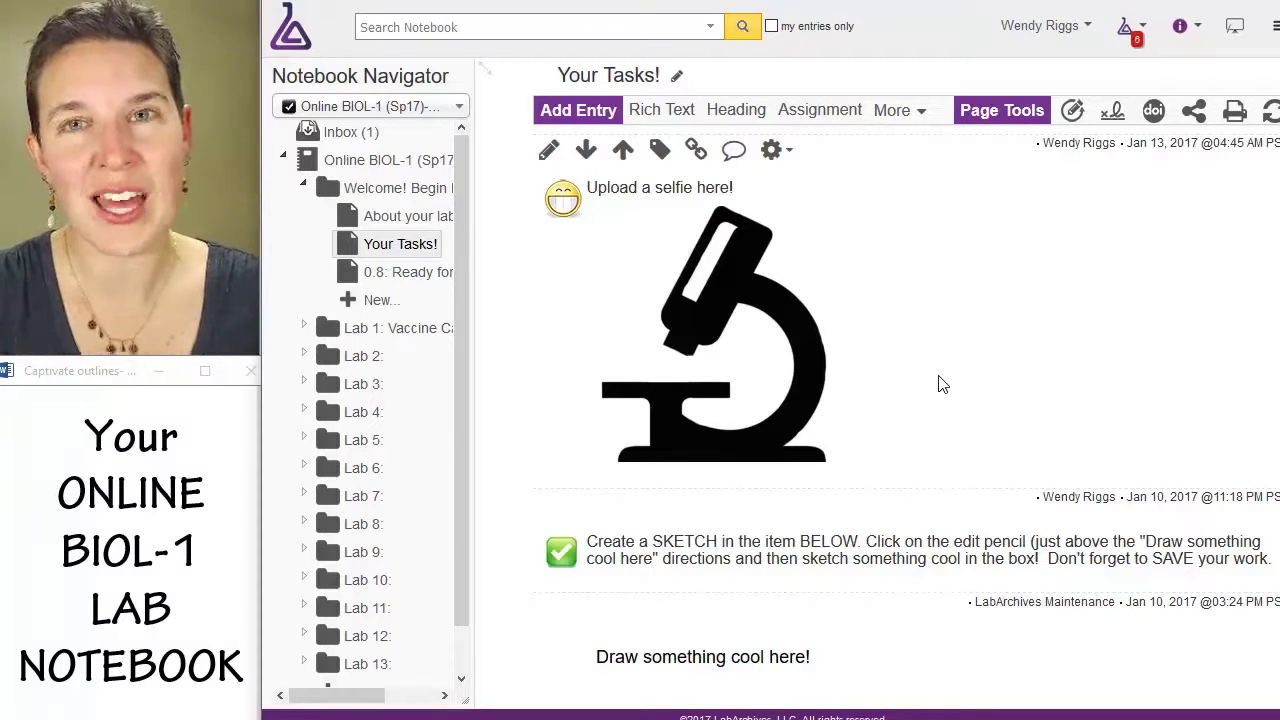
Open the "Draw something cool here!" sketch entry for editing and bring its drawing canvas into view.
scroll(940, 384, "down", 2)
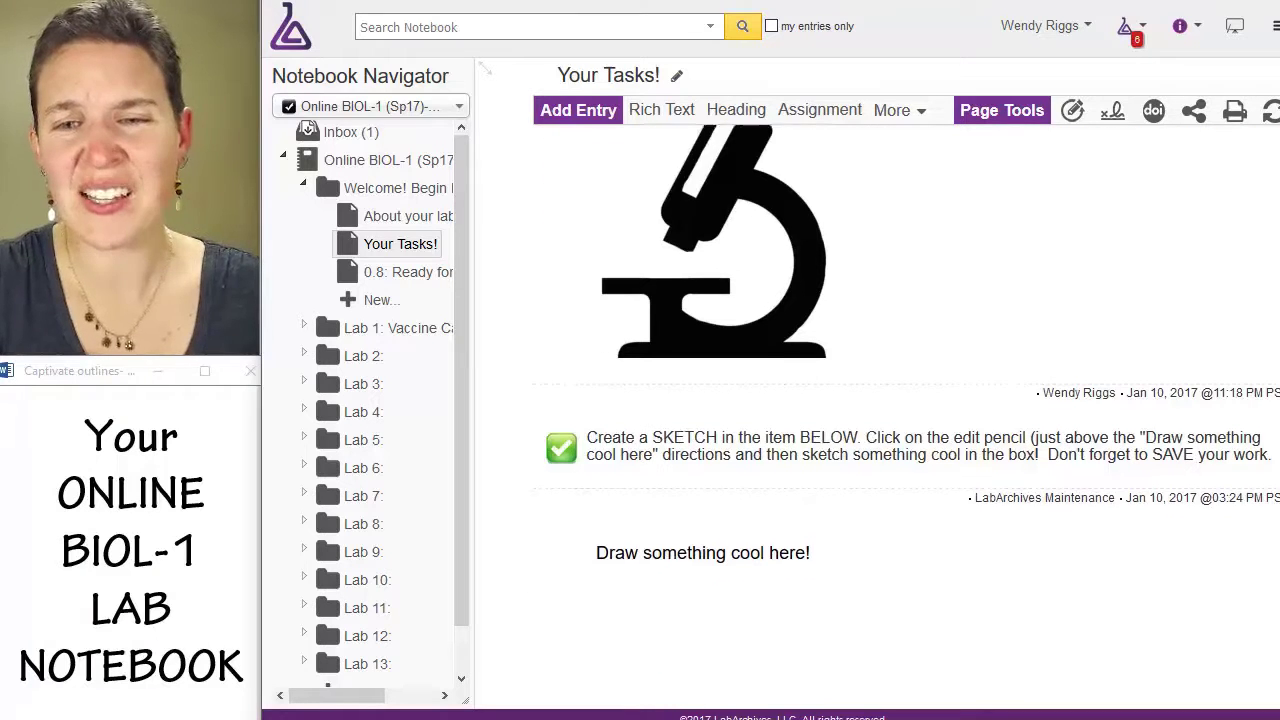
scroll(569, 311, "down", 1)
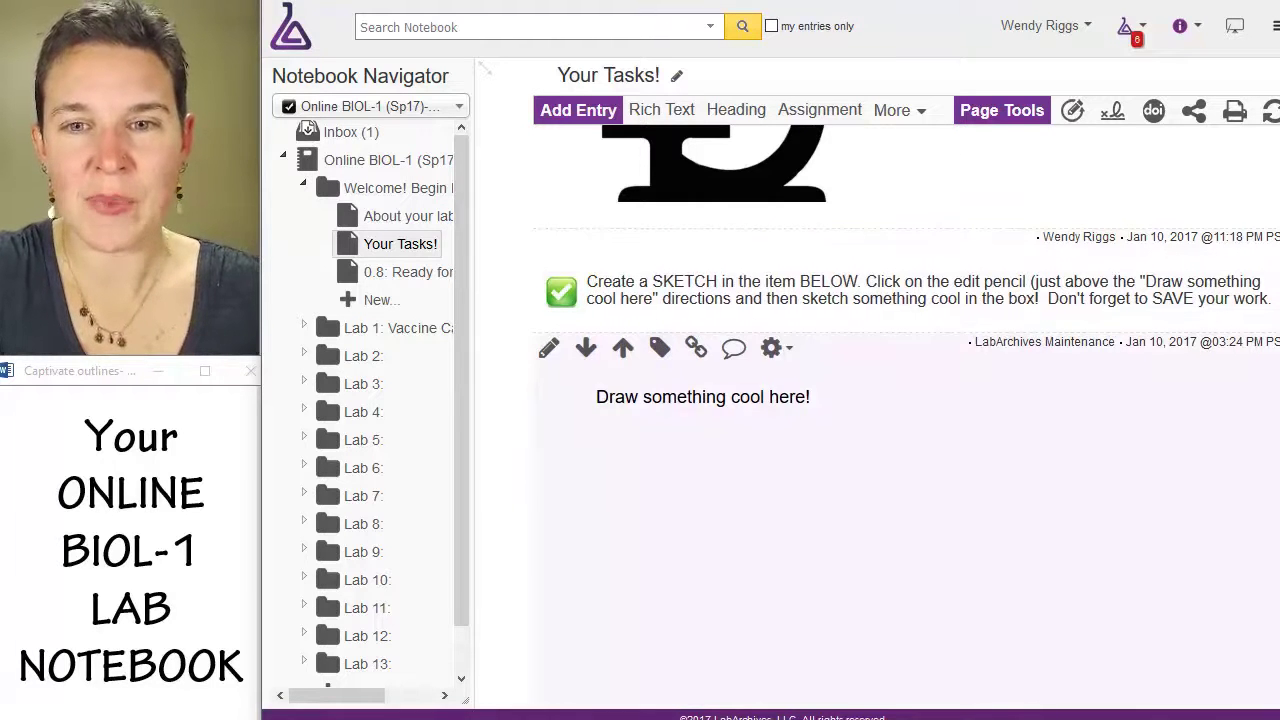
scroll(900, 400, "down", 2)
scroll(900, 400, "up", 1)
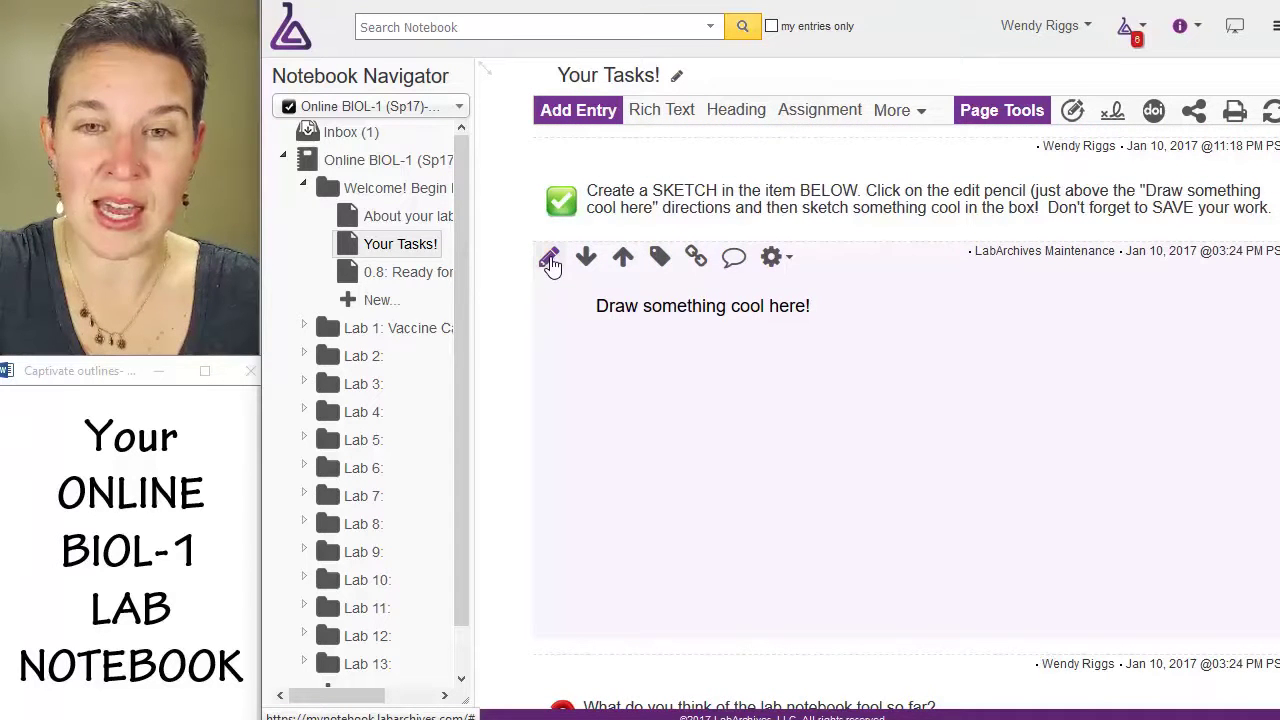
scroll(550, 263, "up", 1)
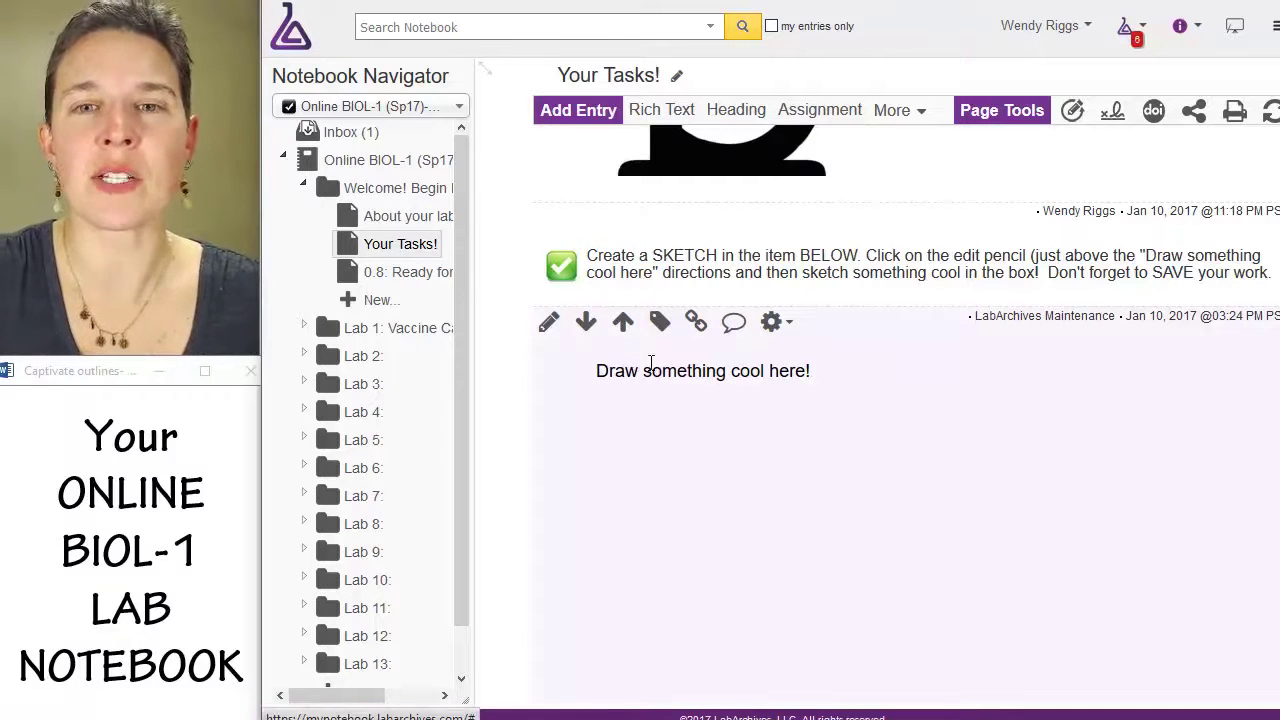
left_click(549, 324)
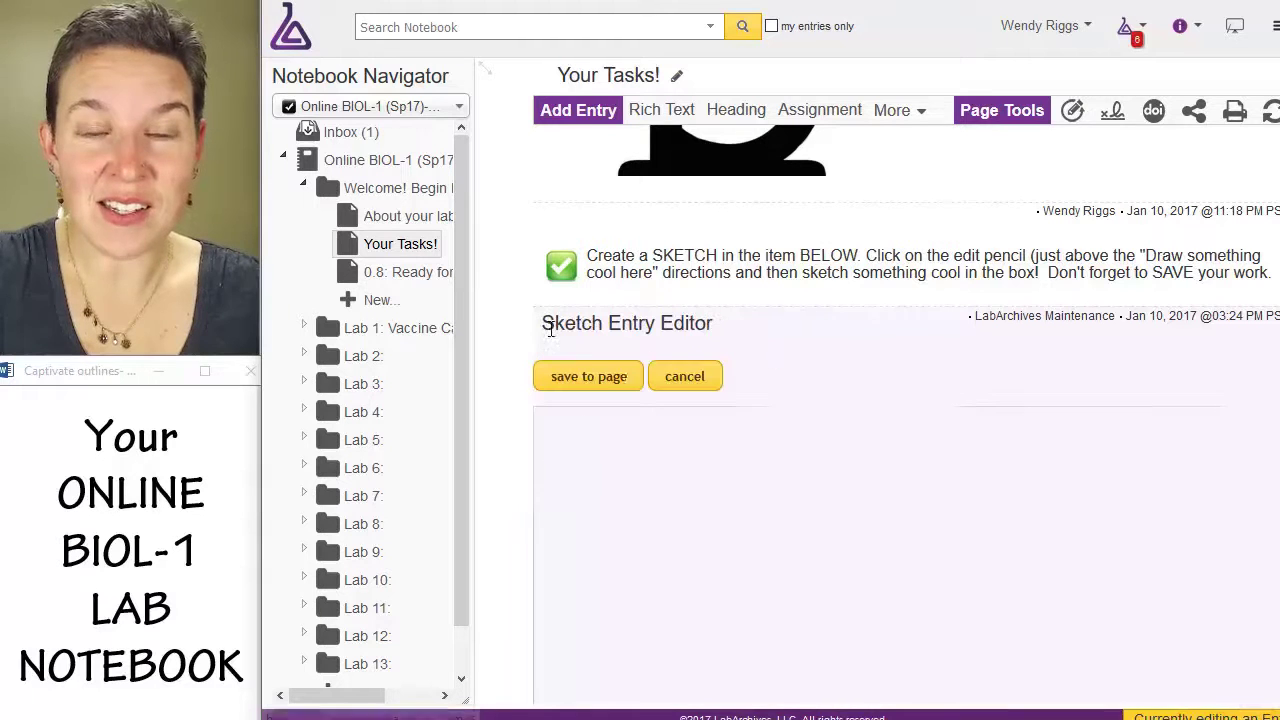
scroll(988, 398, "down", 3)
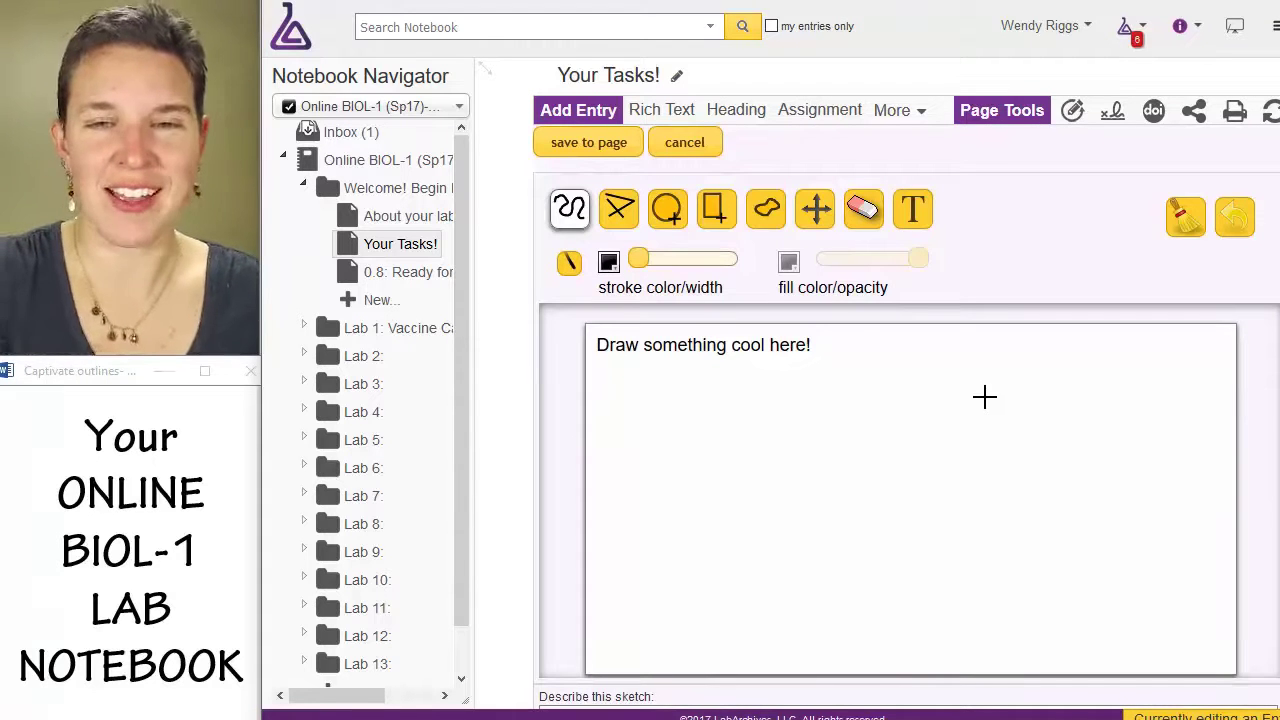
Draw a large circle with black fill on the sketch canvas and move it clear of the "Draw something cool here!" text.
left_click(667, 212)
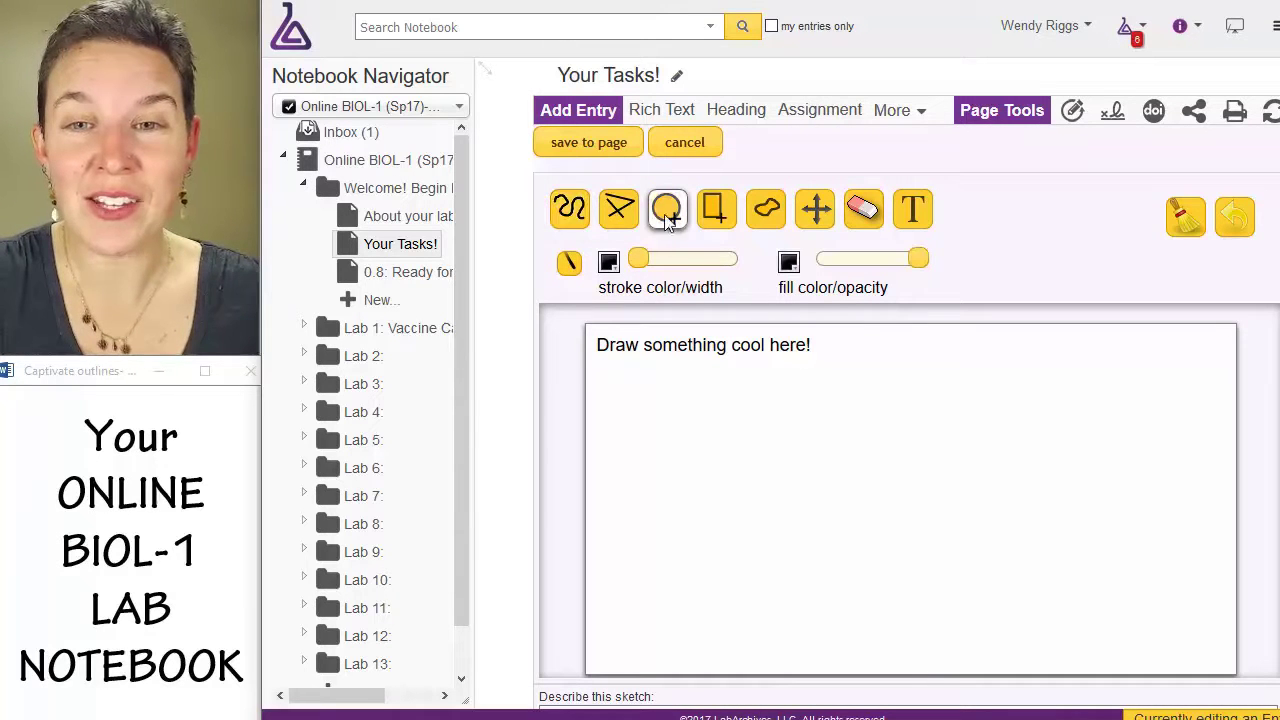
mouse_move(754, 374)
left_mouse_down()
mouse_move(878, 478)
mouse_move(866, 468)
left_mouse_up()
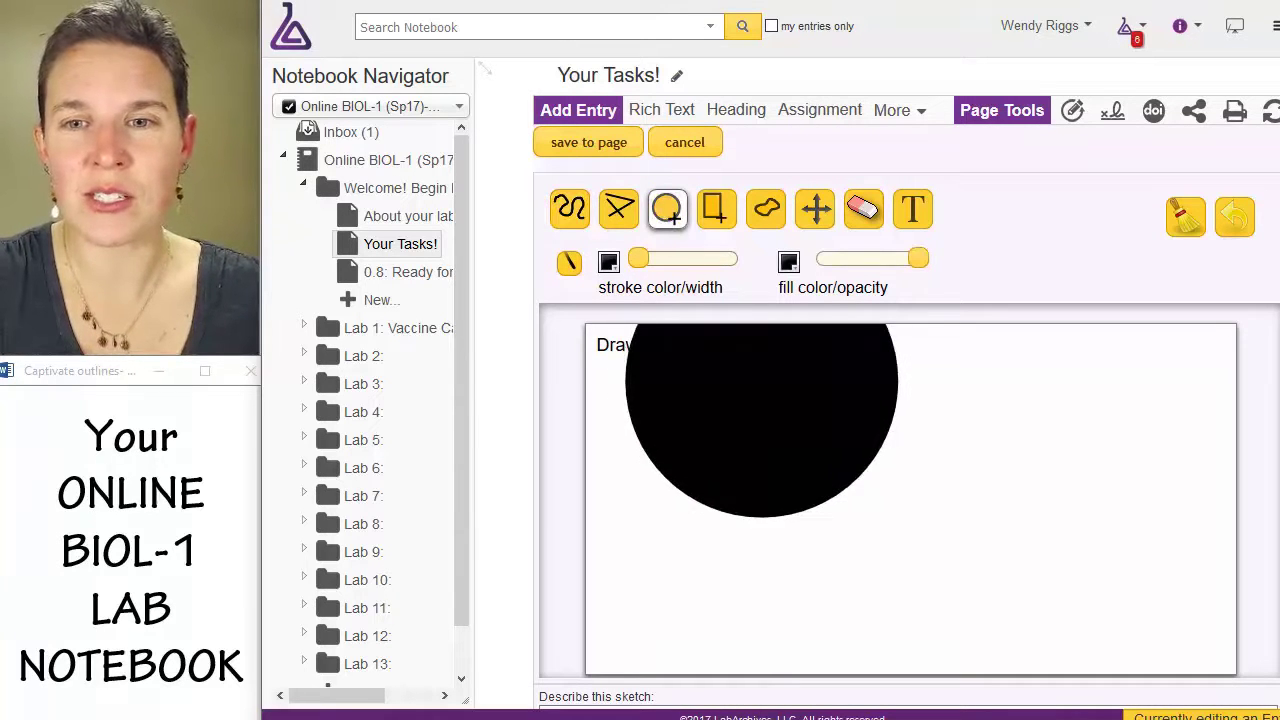
left_click(812, 214)
left_click_drag(761, 380, 960, 509)
Erase the black circle from the sketch canvas.
left_click(866, 208)
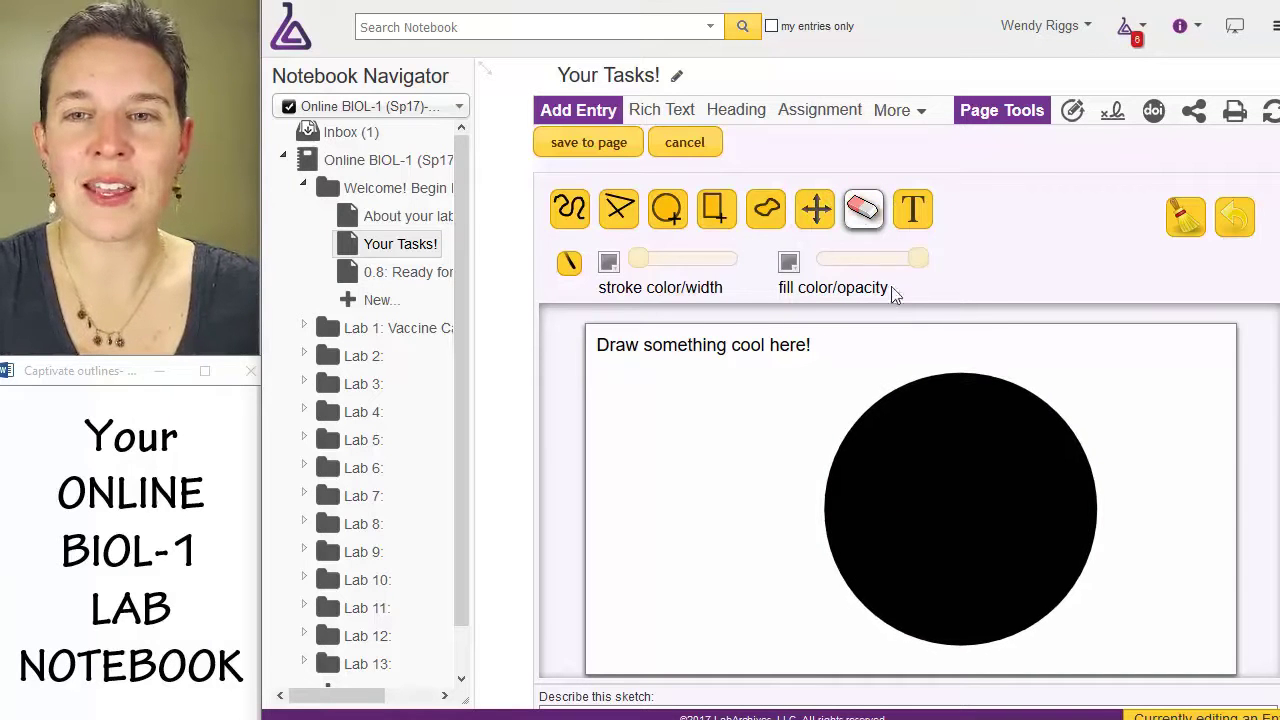
left_click(988, 376)
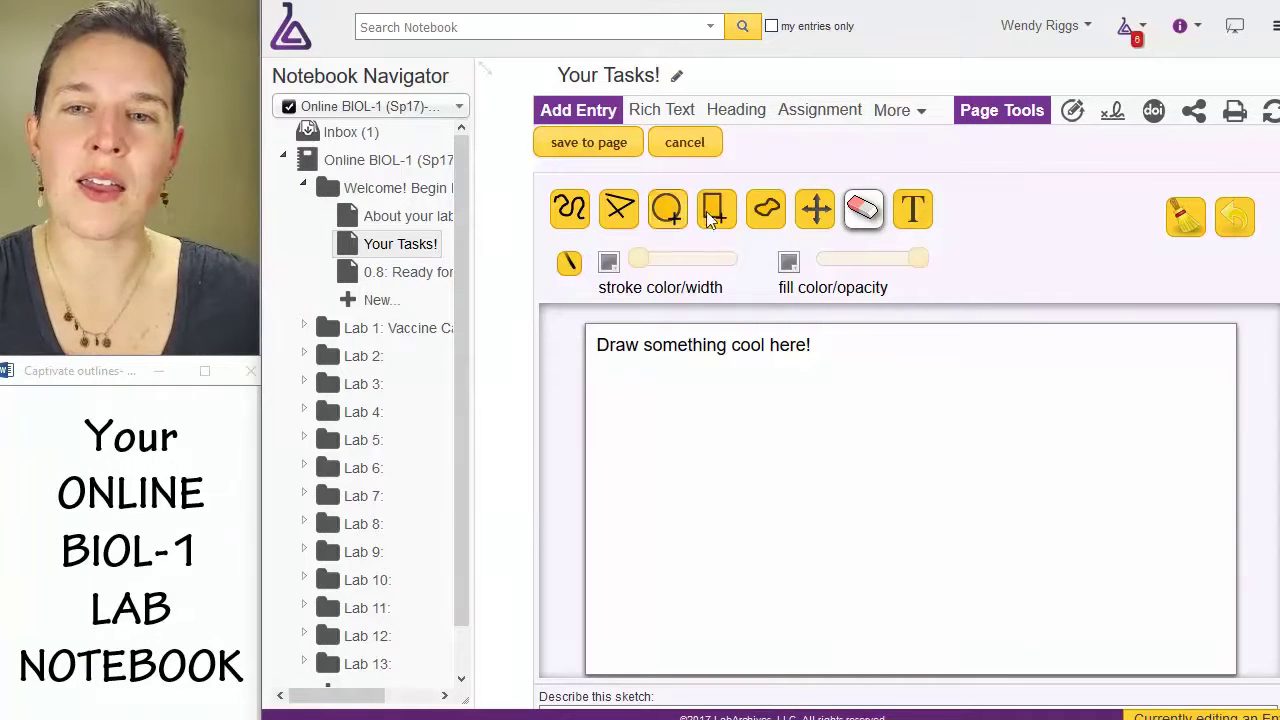
Add the text "So cool!" in yellow-green at 18pt near the middle of the sketch canvas.
left_click(912, 212)
left_click(963, 476)
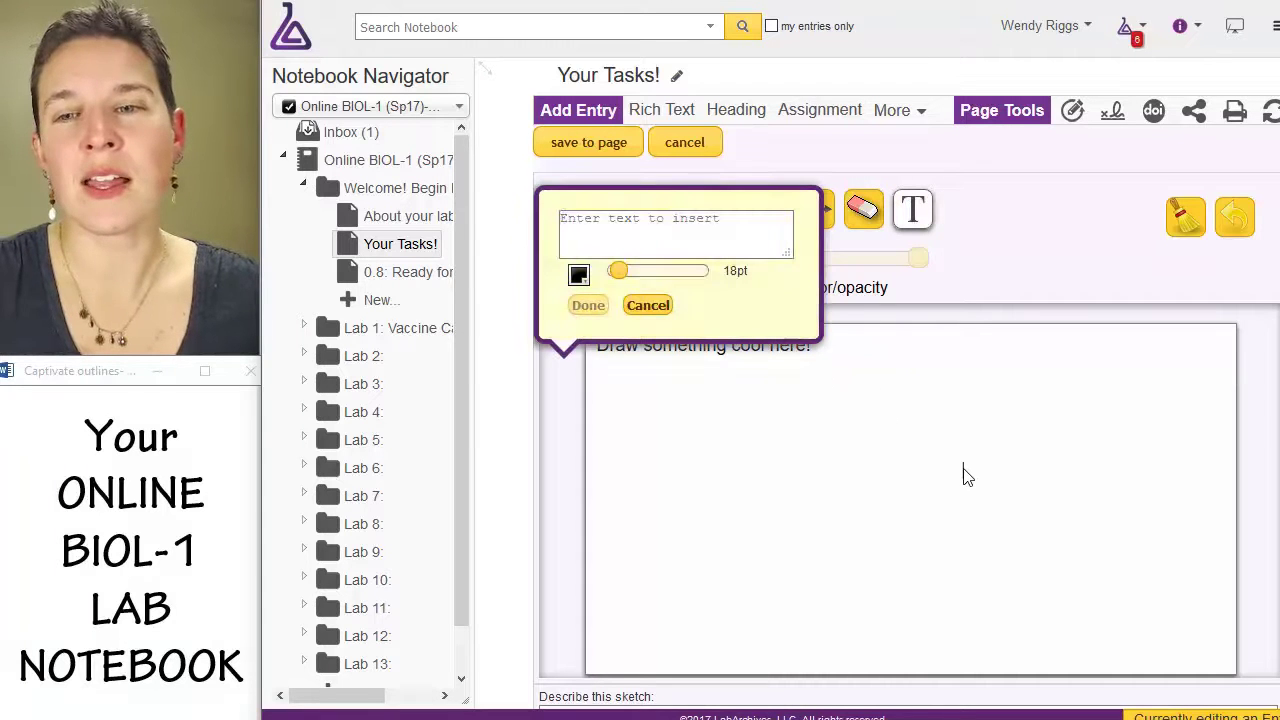
type("So ")
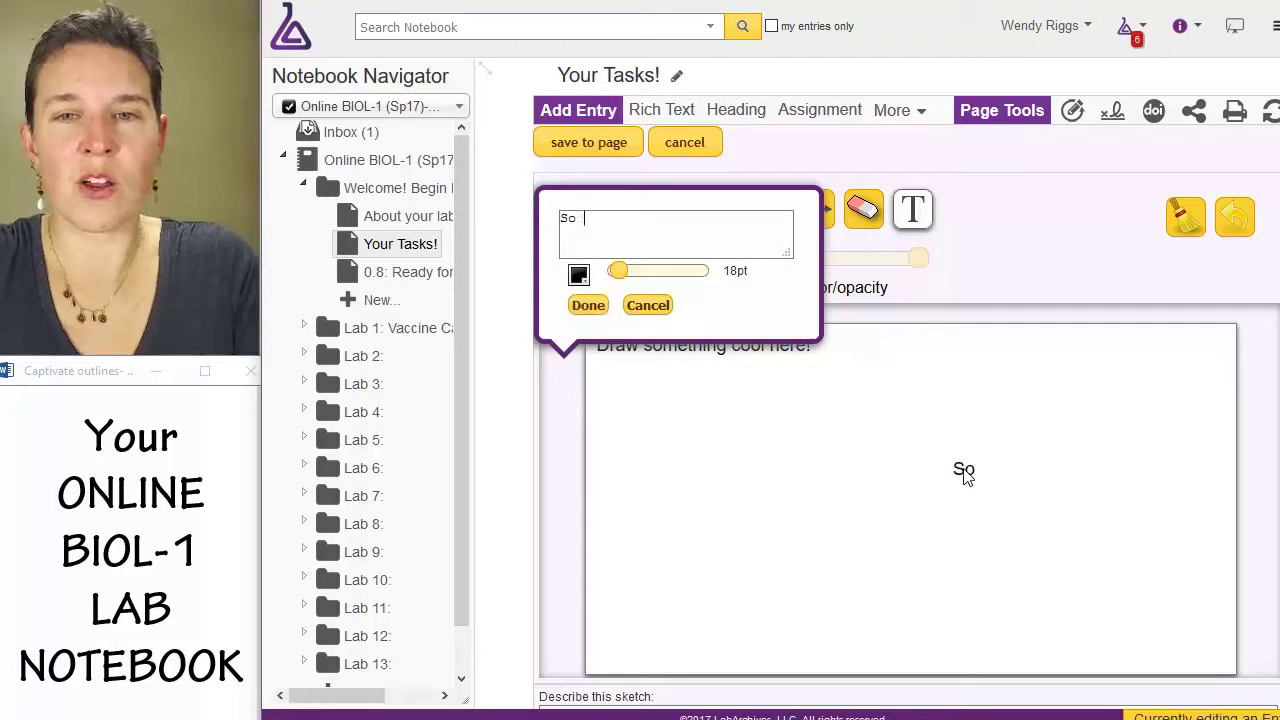
type("cool!")
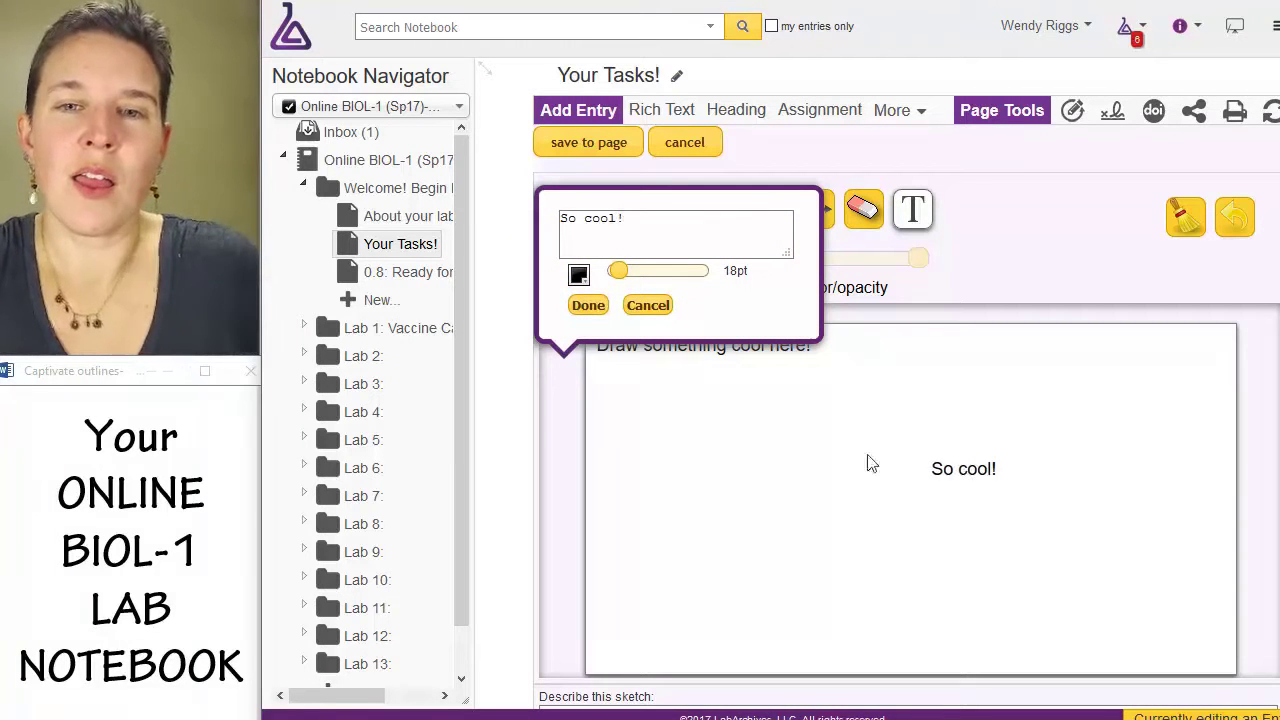
left_click(579, 275)
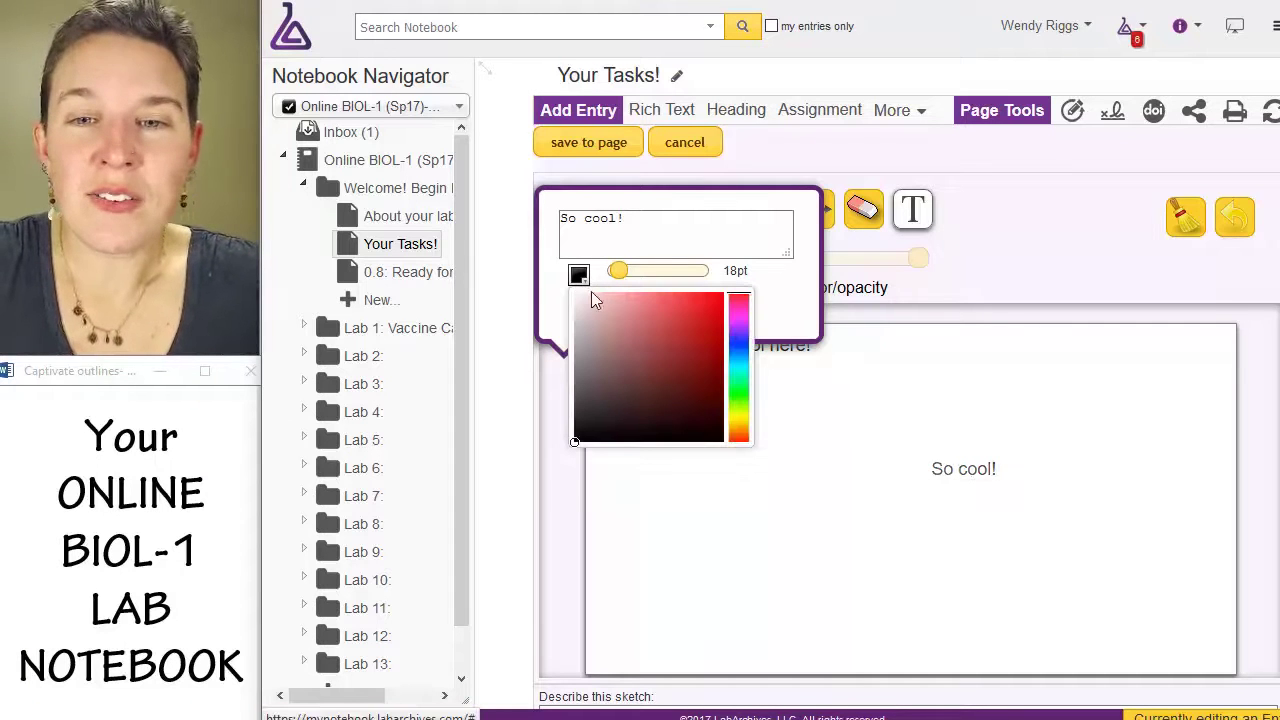
left_click(740, 410)
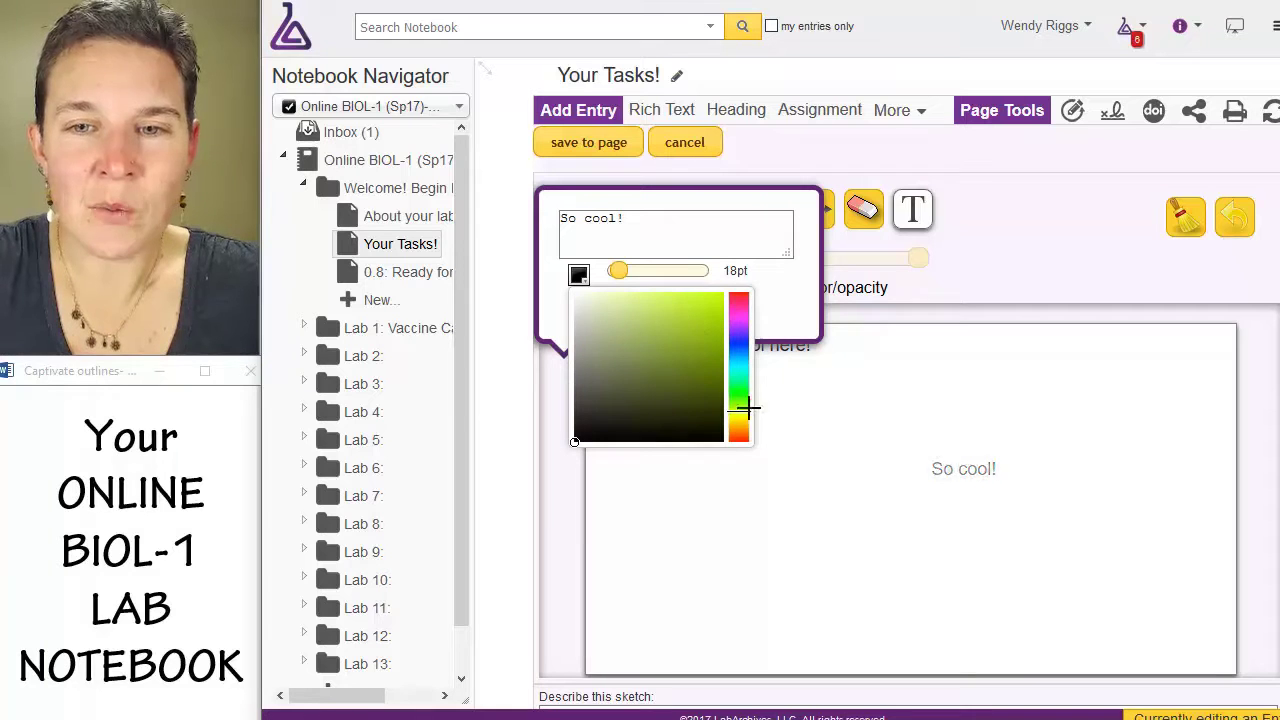
left_click(719, 293)
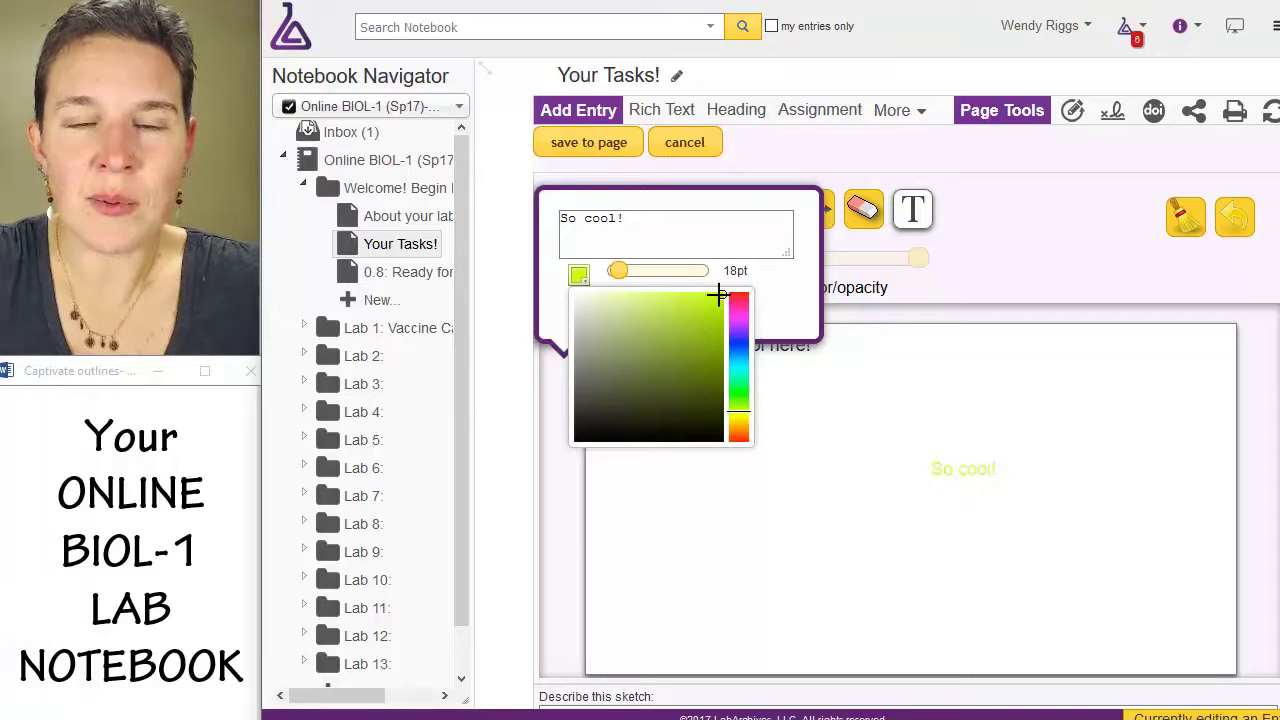
left_click(772, 284)
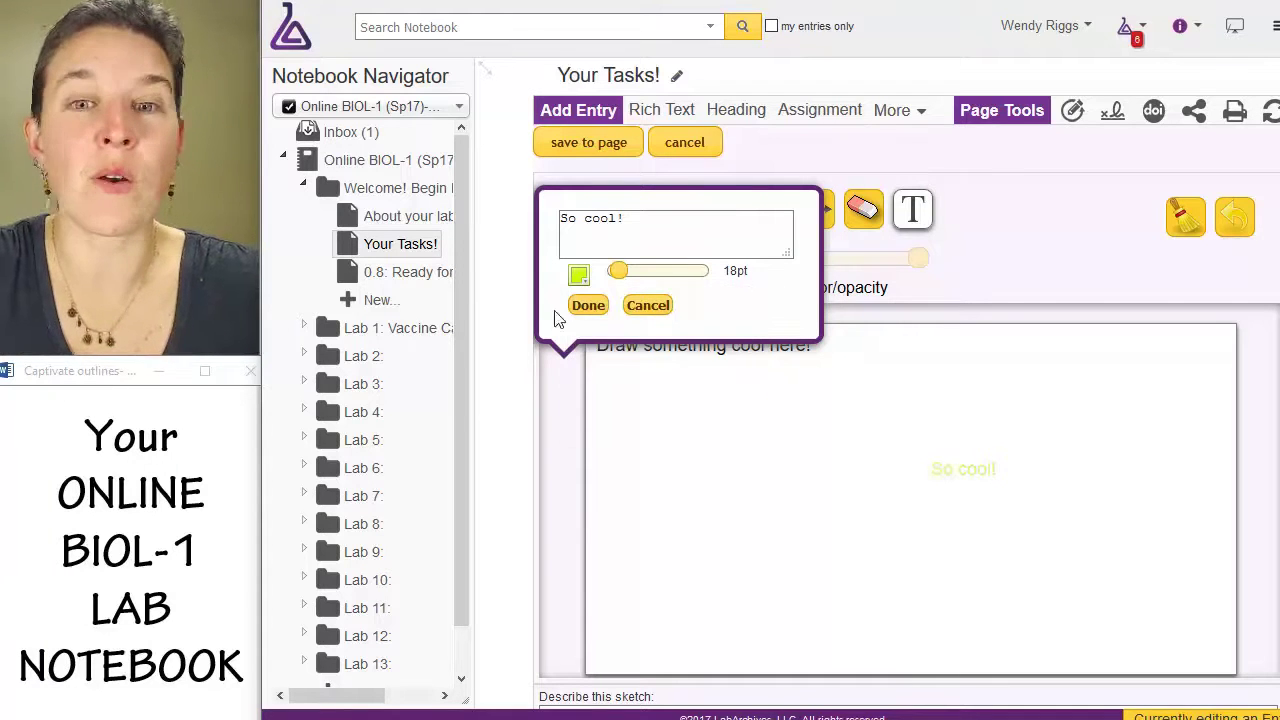
left_click(587, 306)
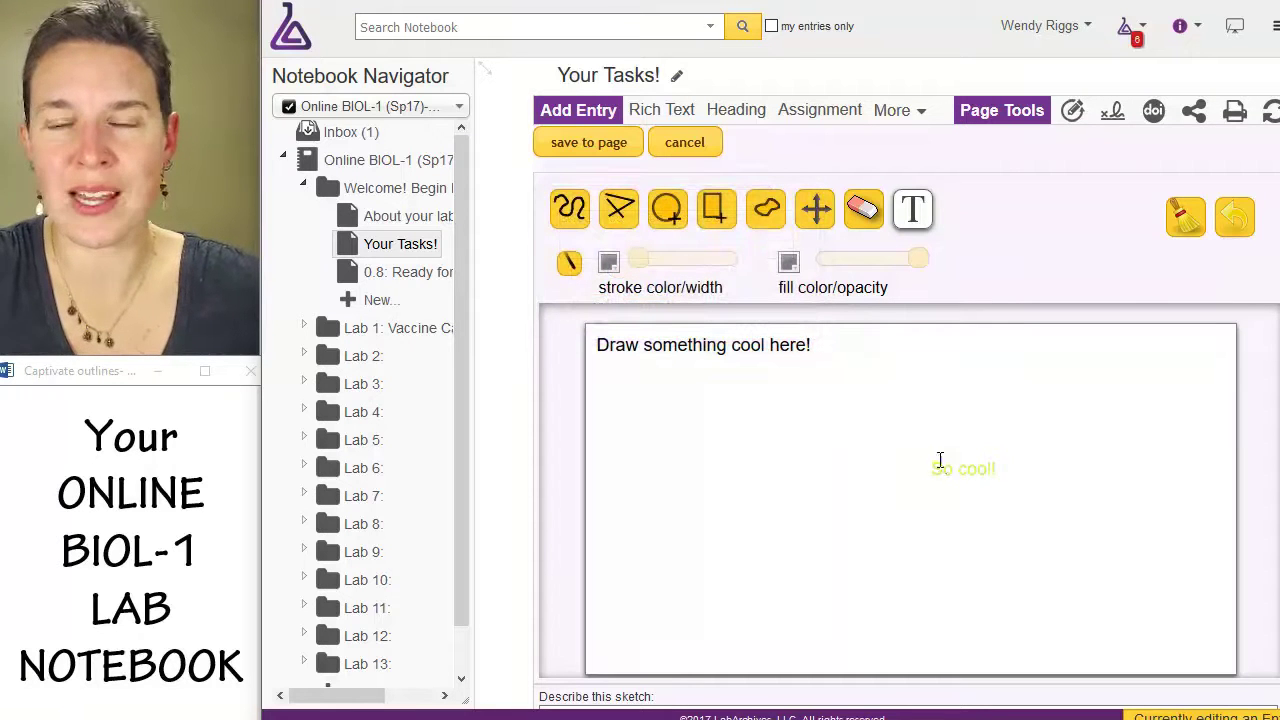
Move the "So cool!" text up beneath "Draw something cool here!" and draw a freehand curved arrow below it.
left_click(815, 208)
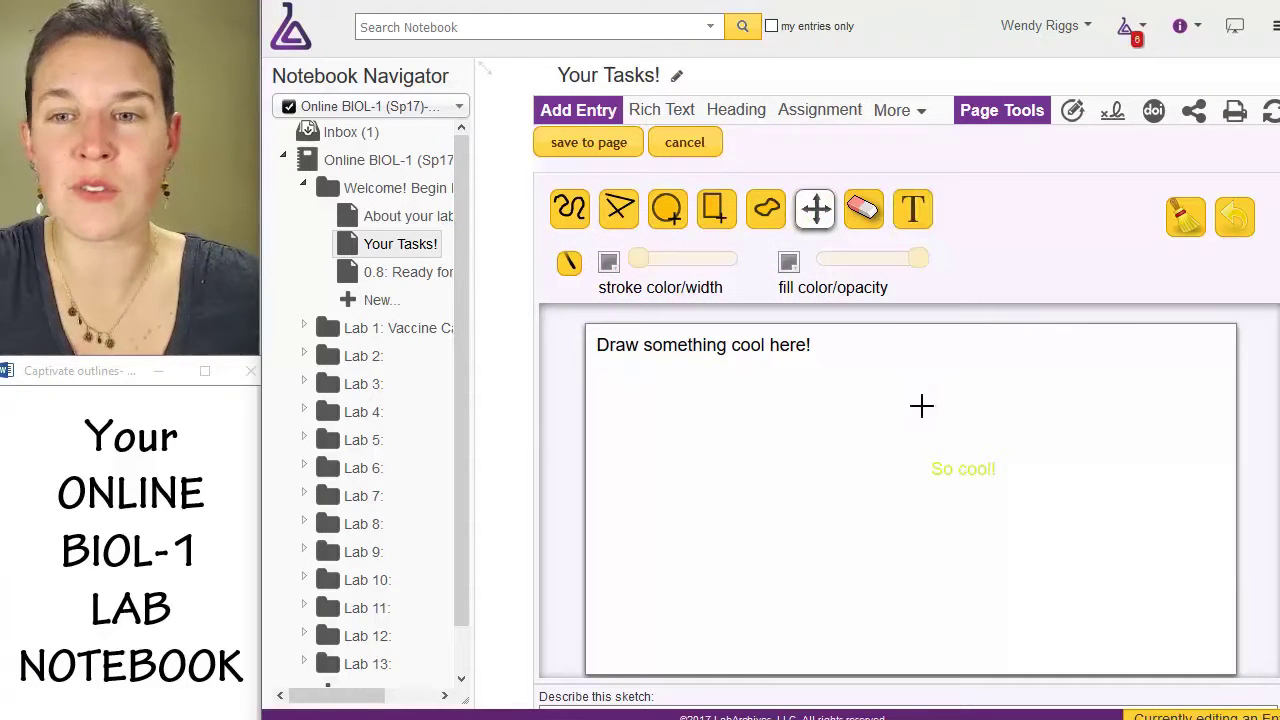
left_click_drag(970, 479, 835, 386)
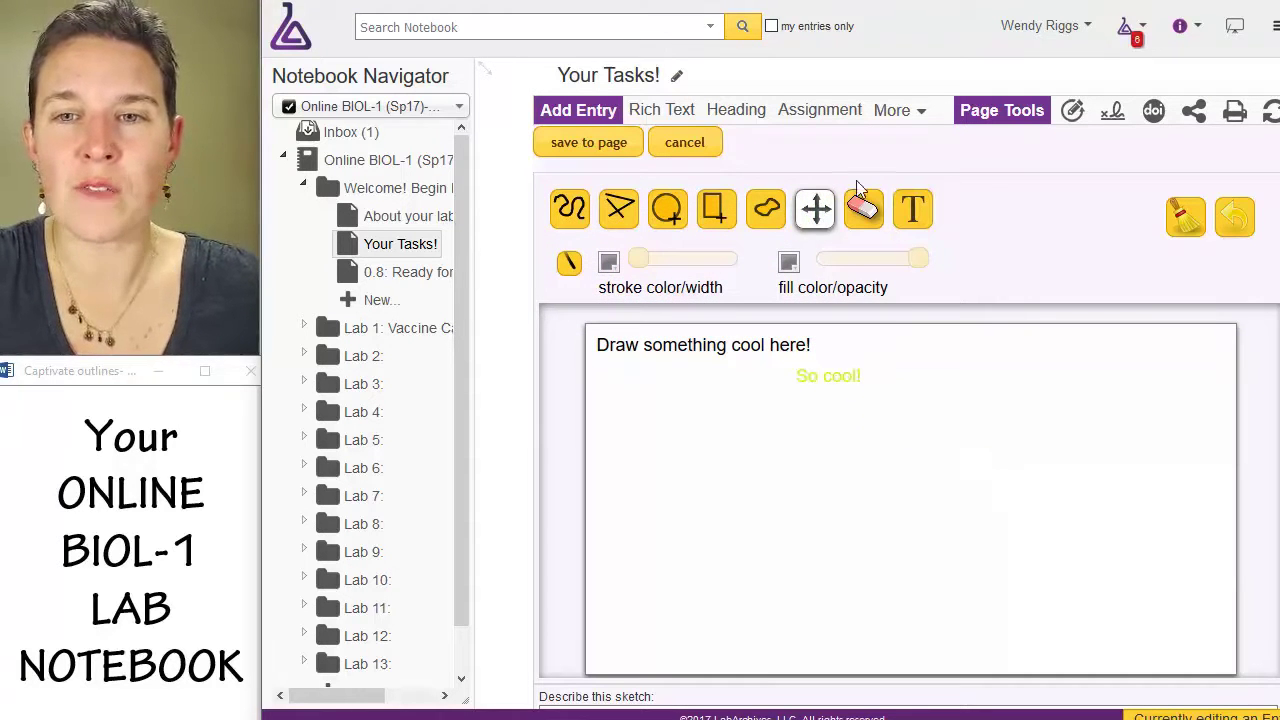
left_click(569, 220)
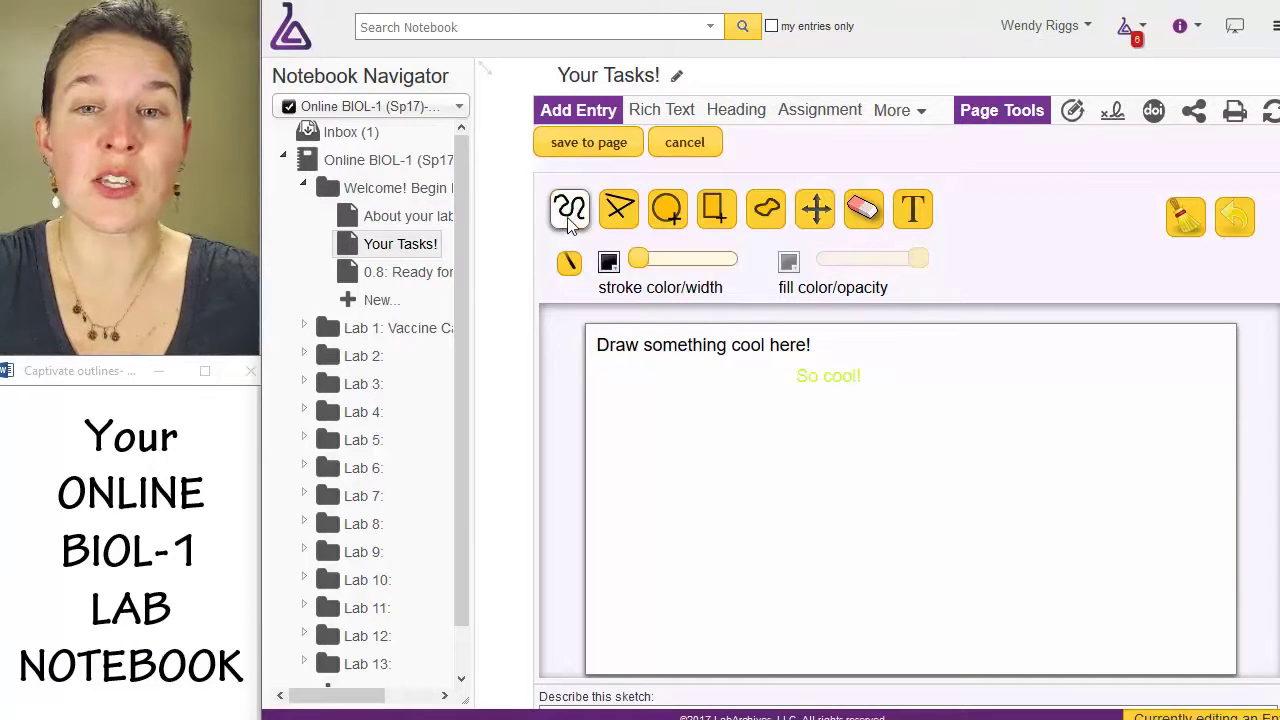
mouse_move(680, 530)
left_mouse_down()
mouse_move(809, 466)
mouse_move(840, 483)
mouse_move(805, 510)
left_mouse_up()
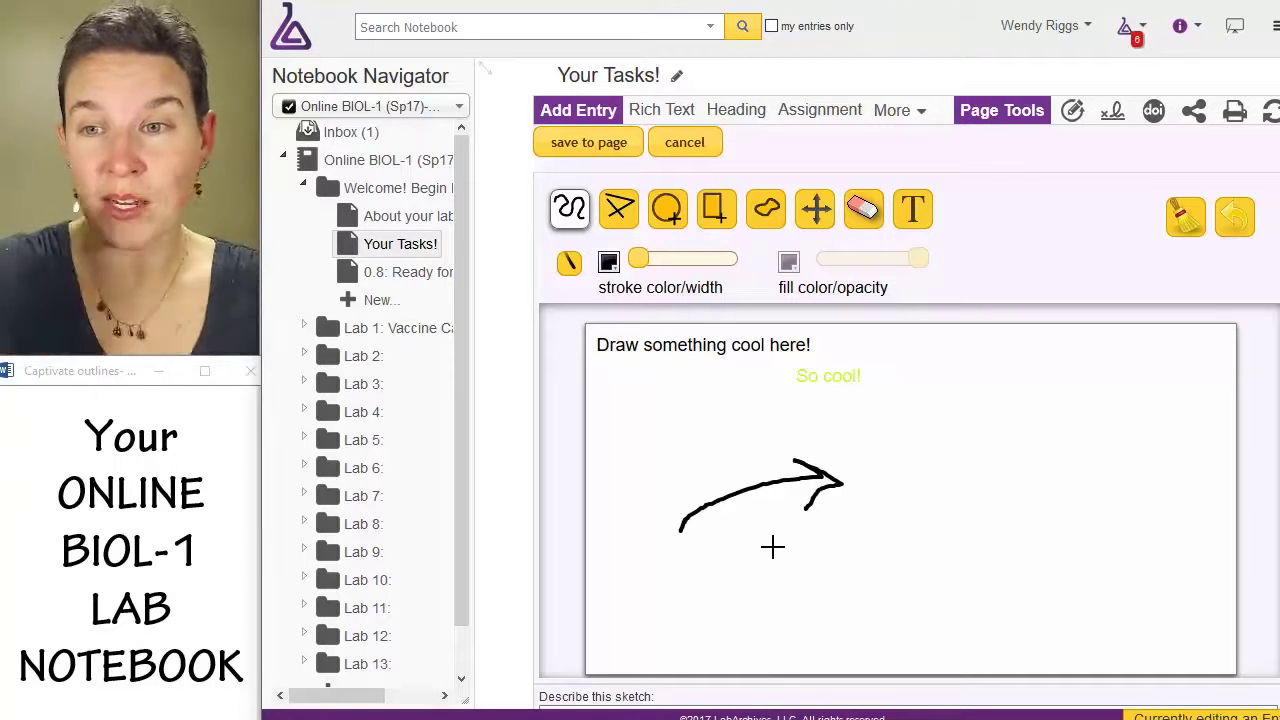
Replace the entire sketchpad content with one large black-filled circle and save the sketch entry to the page.
left_click(1188, 212)
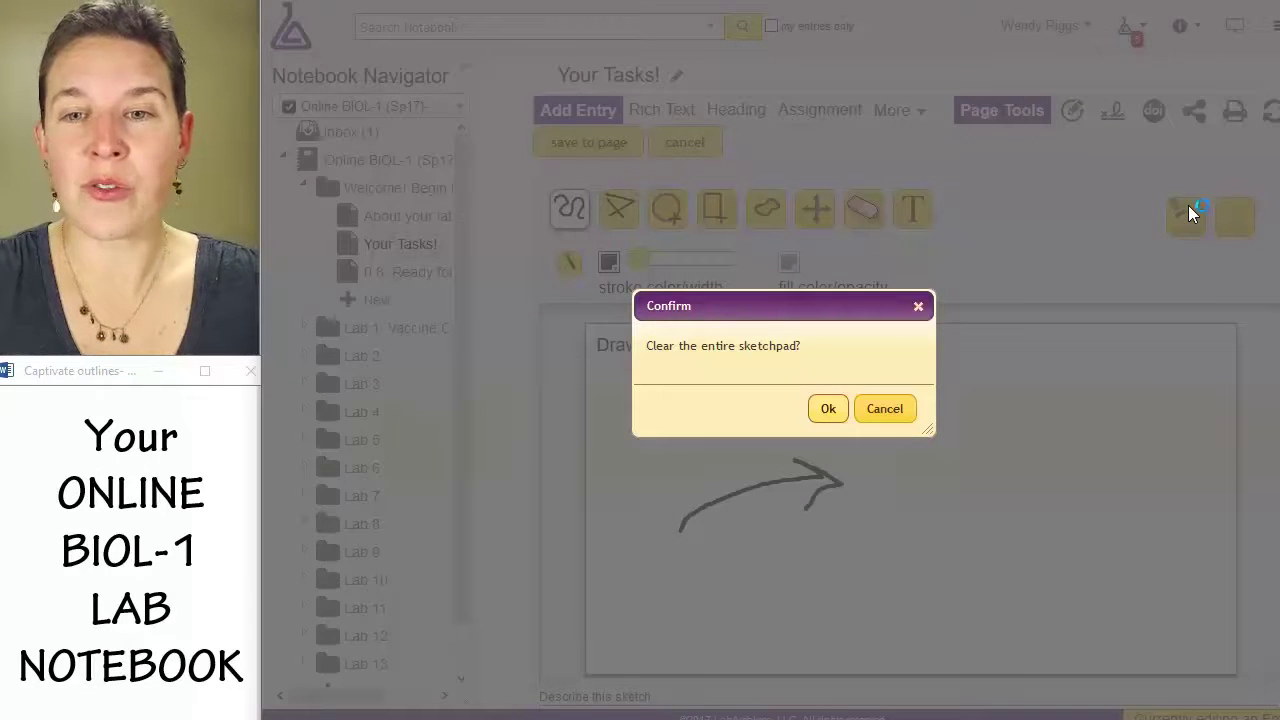
left_click(830, 410)
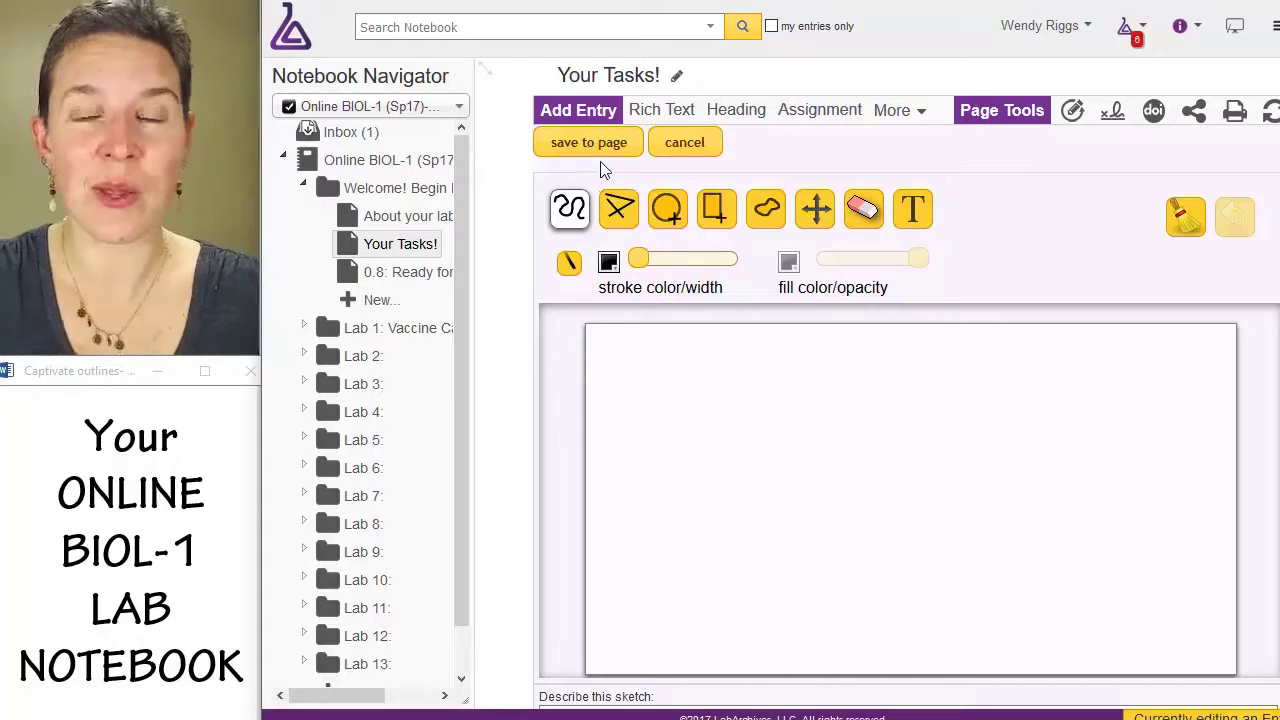
left_click(662, 212)
left_click_drag(774, 410, 975, 550)
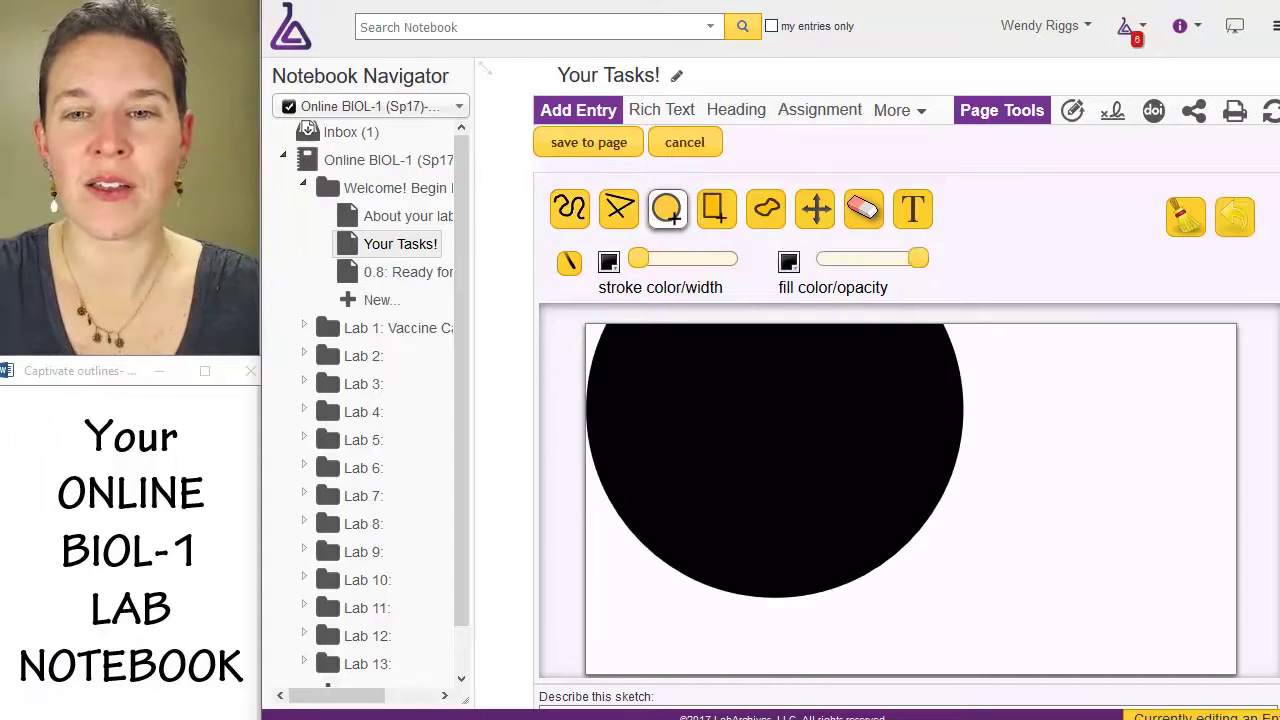
left_click(605, 138)
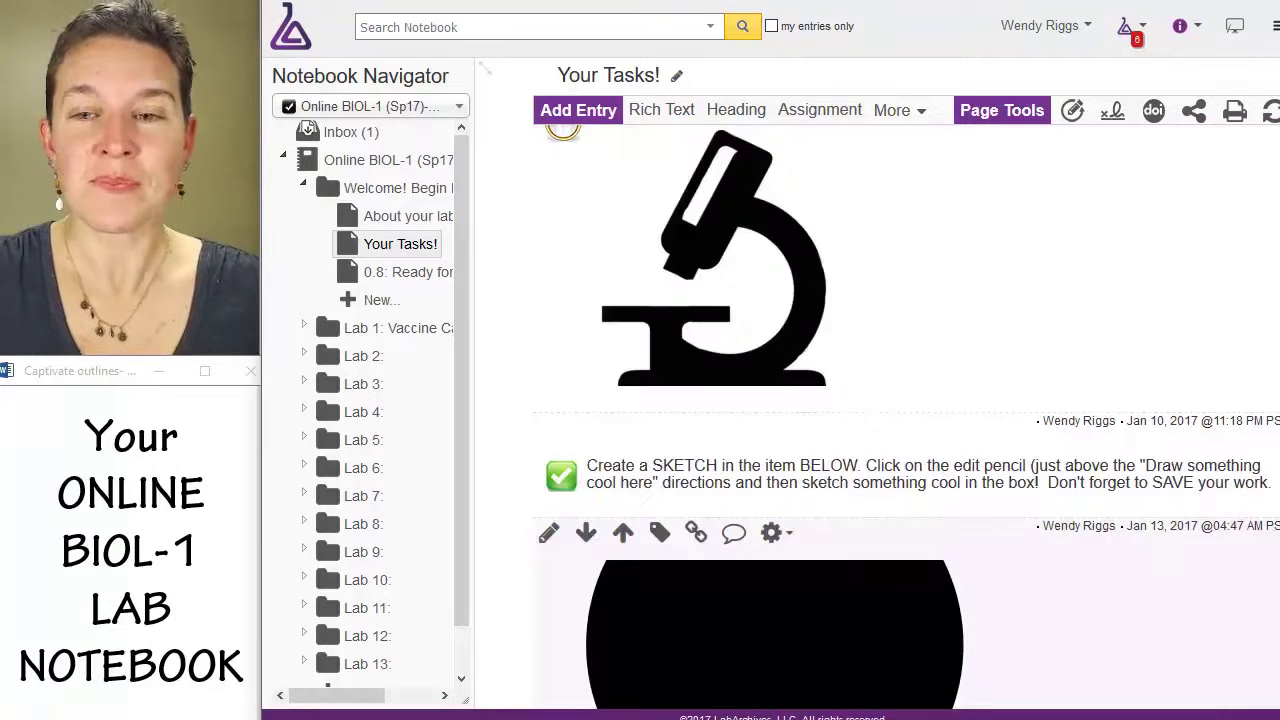
Answer "What do you think of the lab notebook tool so far?" with "AWESOME!" and save the entry to the page.
scroll(923, 294, "down", 2)
scroll(1014, 331, "down", 3)
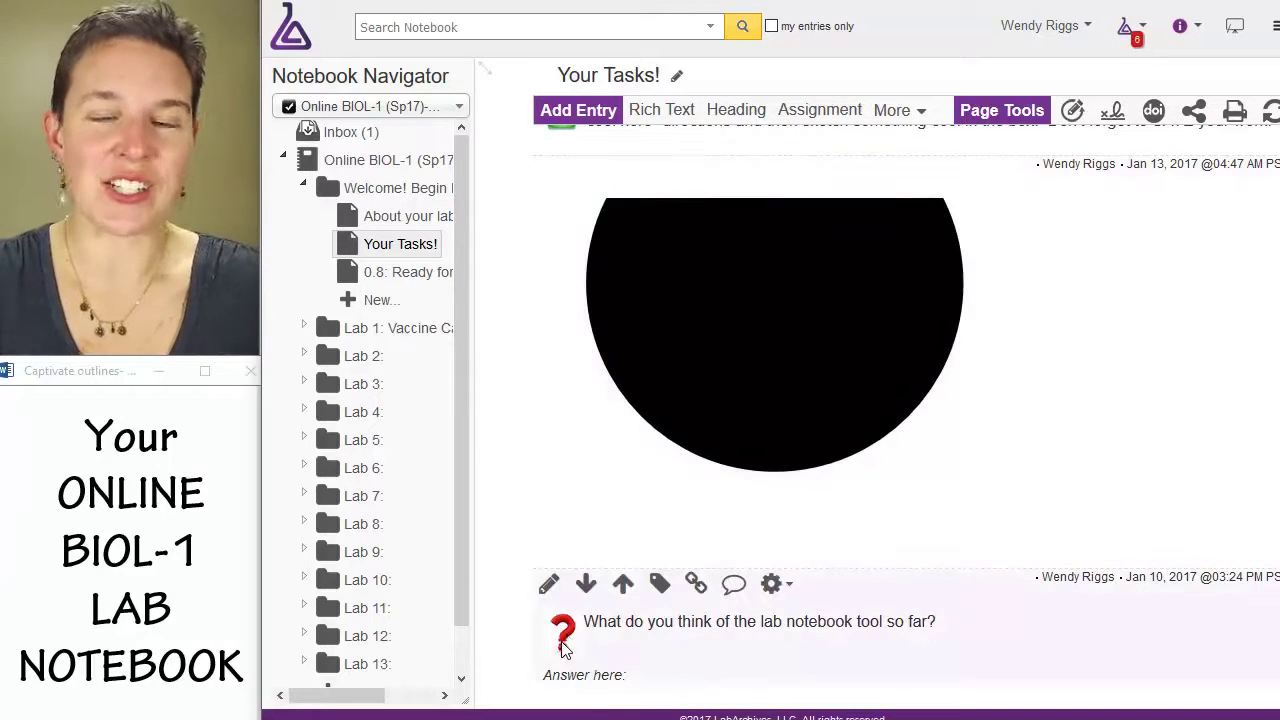
left_click(548, 584)
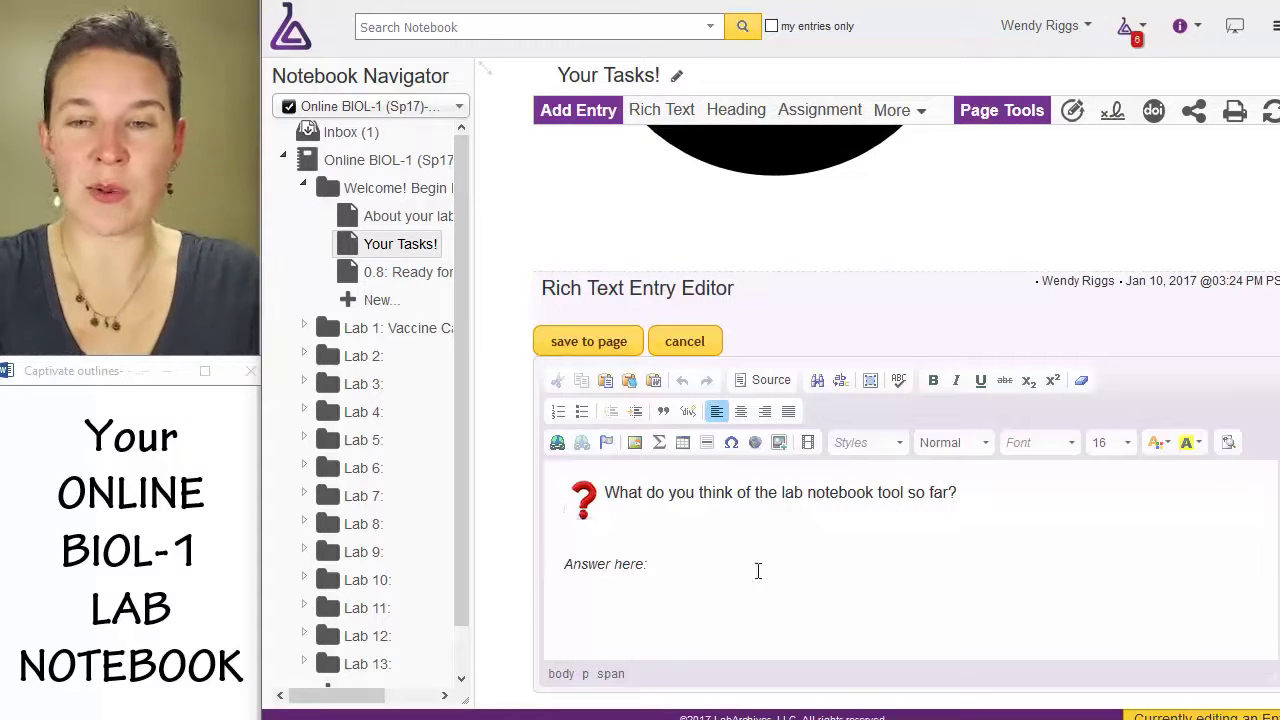
left_click(688, 572)
type("AWESOME!")
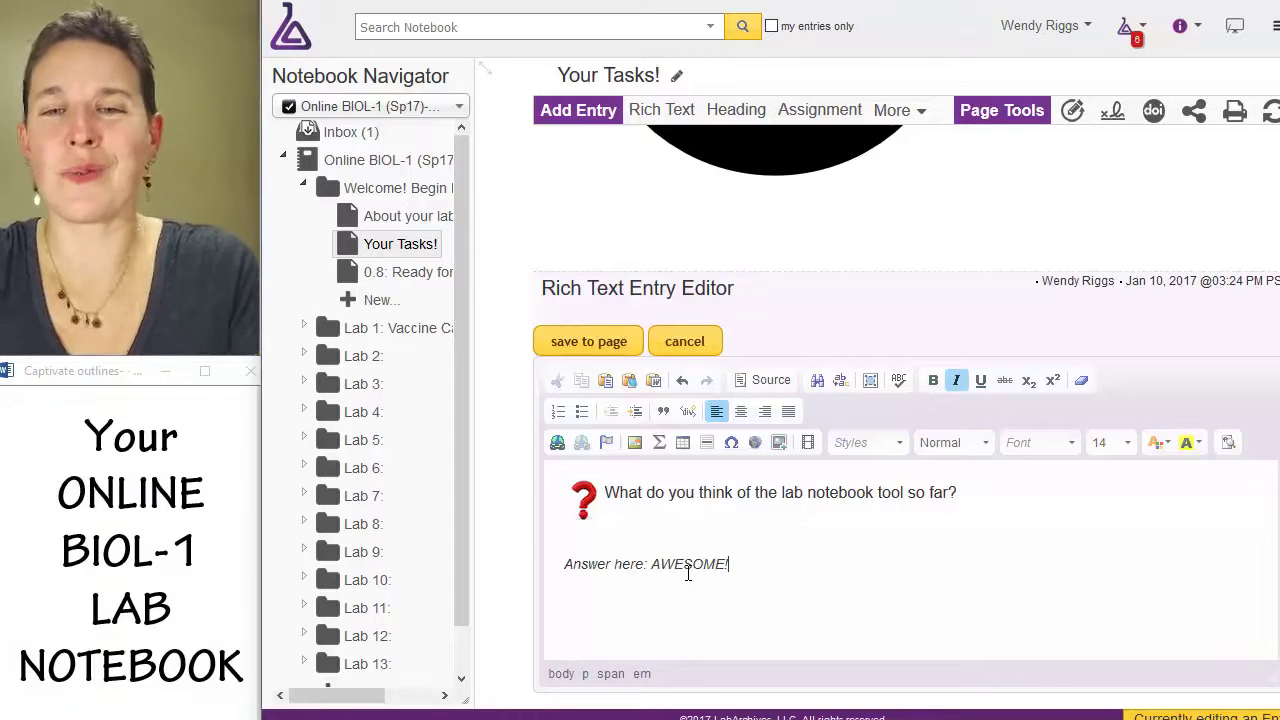
left_click(600, 341)
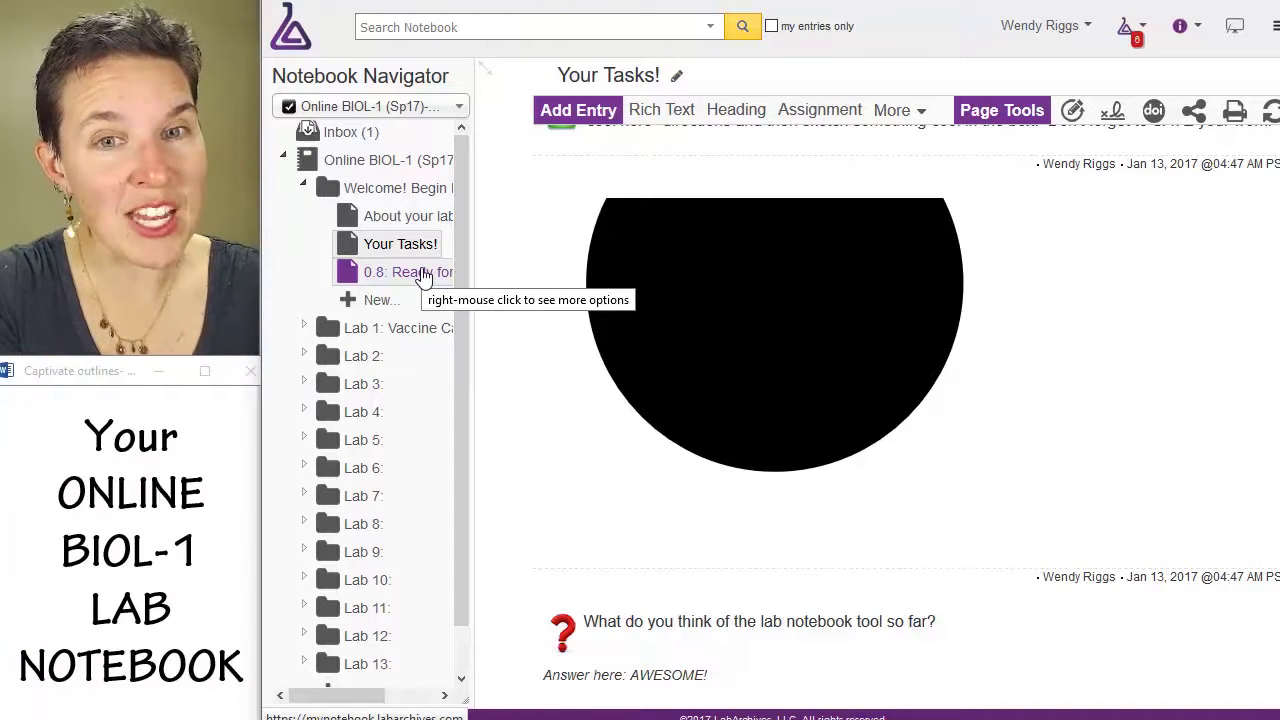
Open the 0.8: Ready for Grading page and set its assignment entry's status to Submitted to Instructor.
left_click(424, 276)
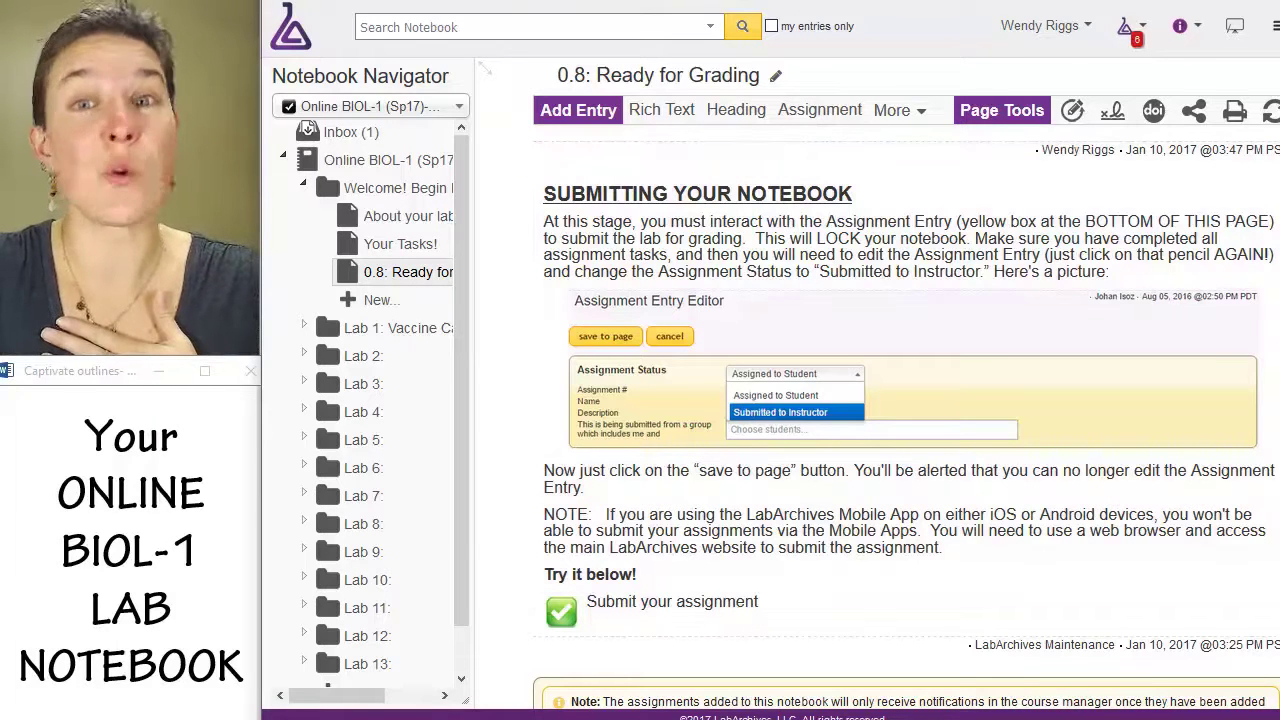
scroll(906, 417, "down", 2)
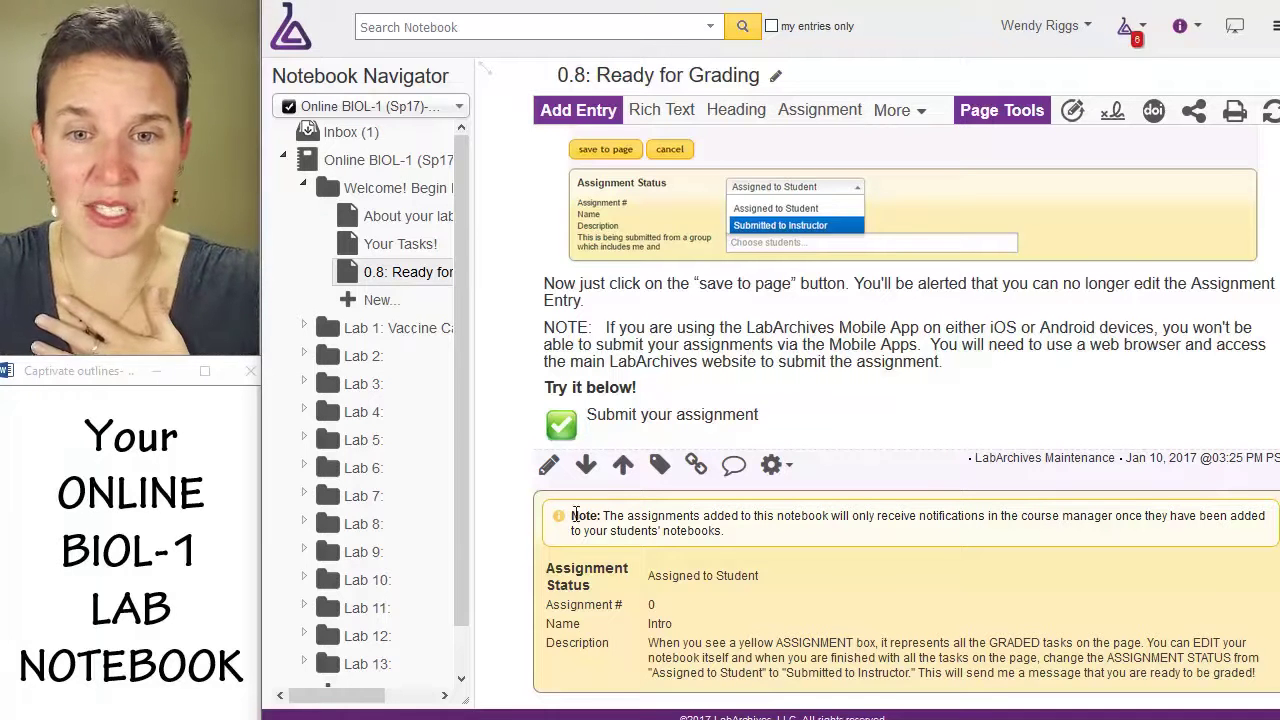
left_click(548, 465)
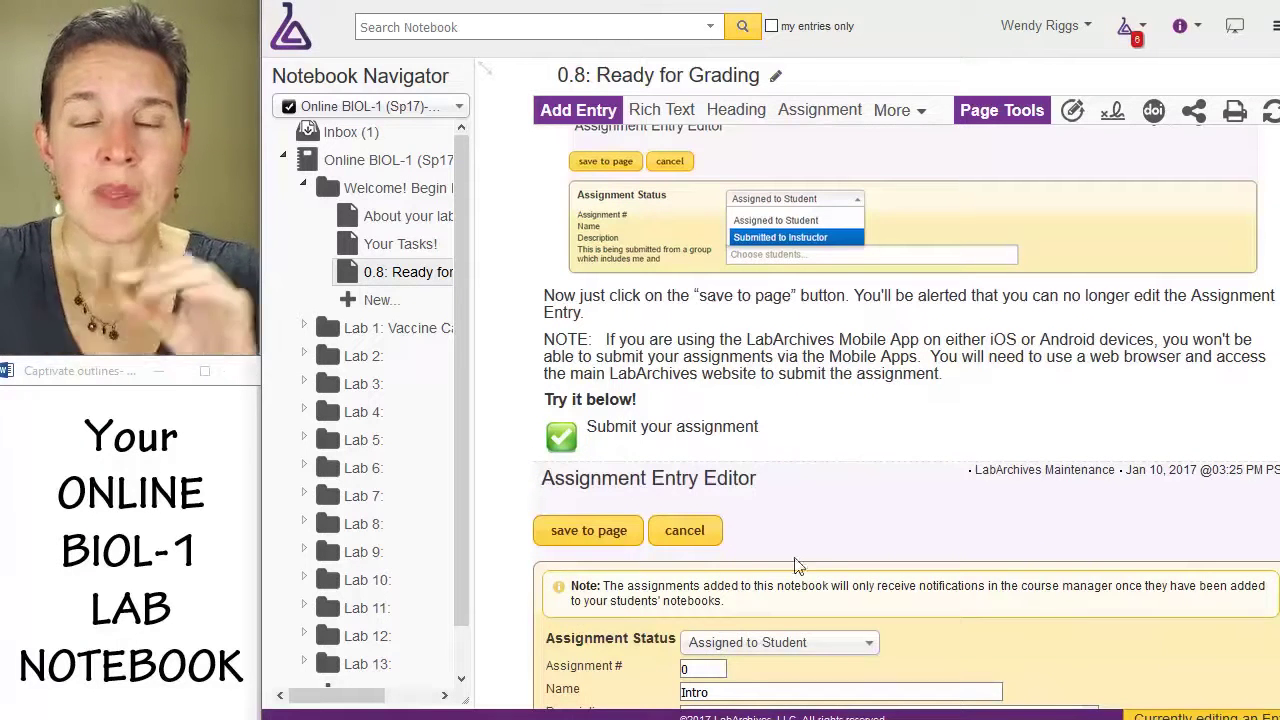
scroll(797, 566, "down", 1)
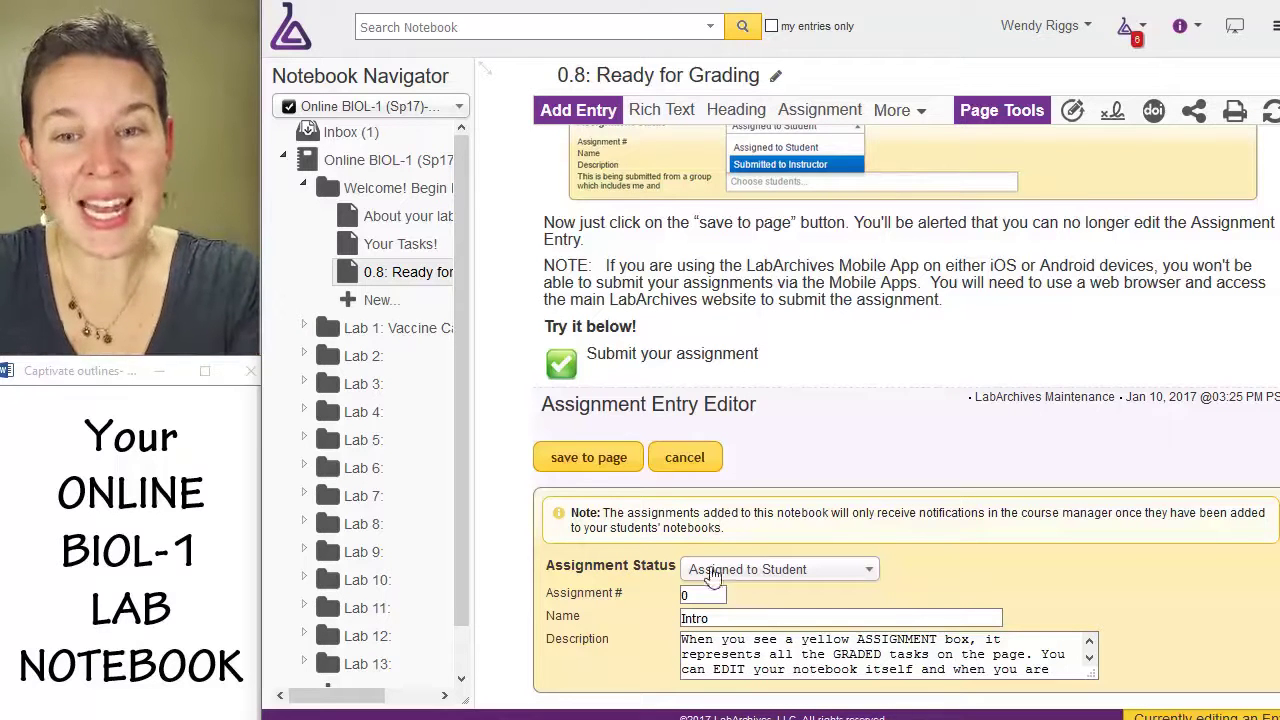
left_click(770, 574)
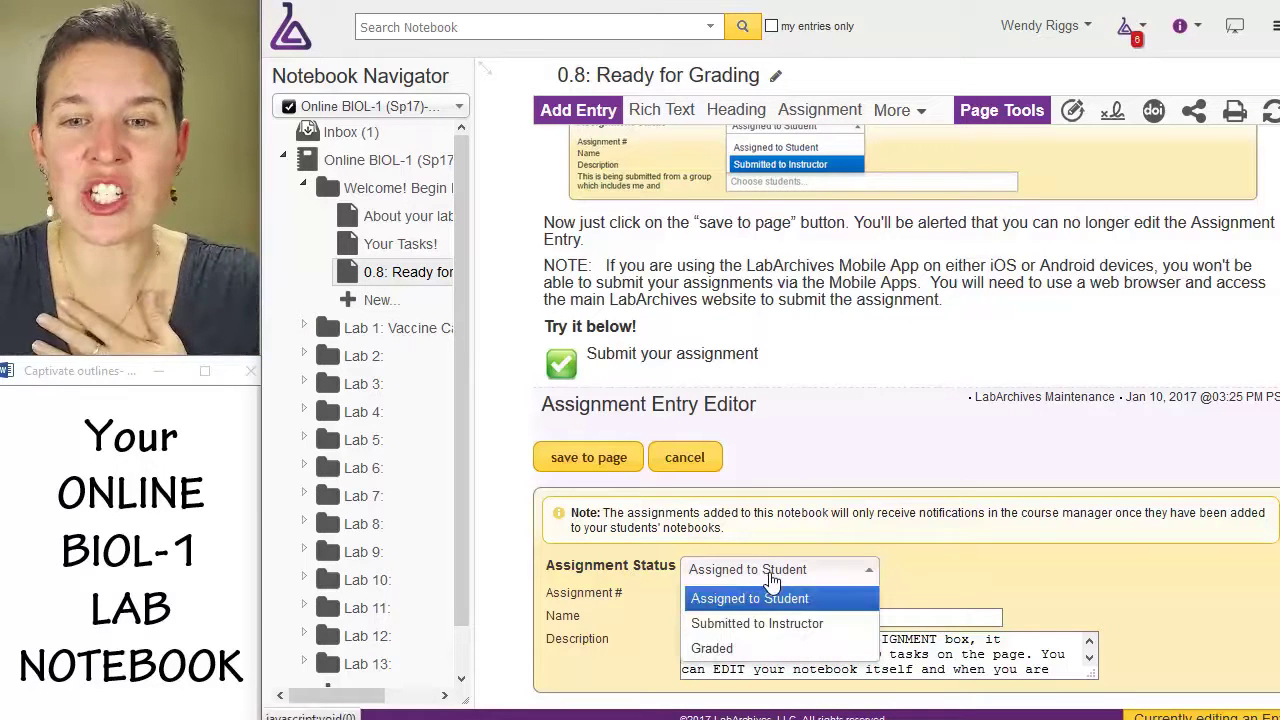
left_click(797, 623)
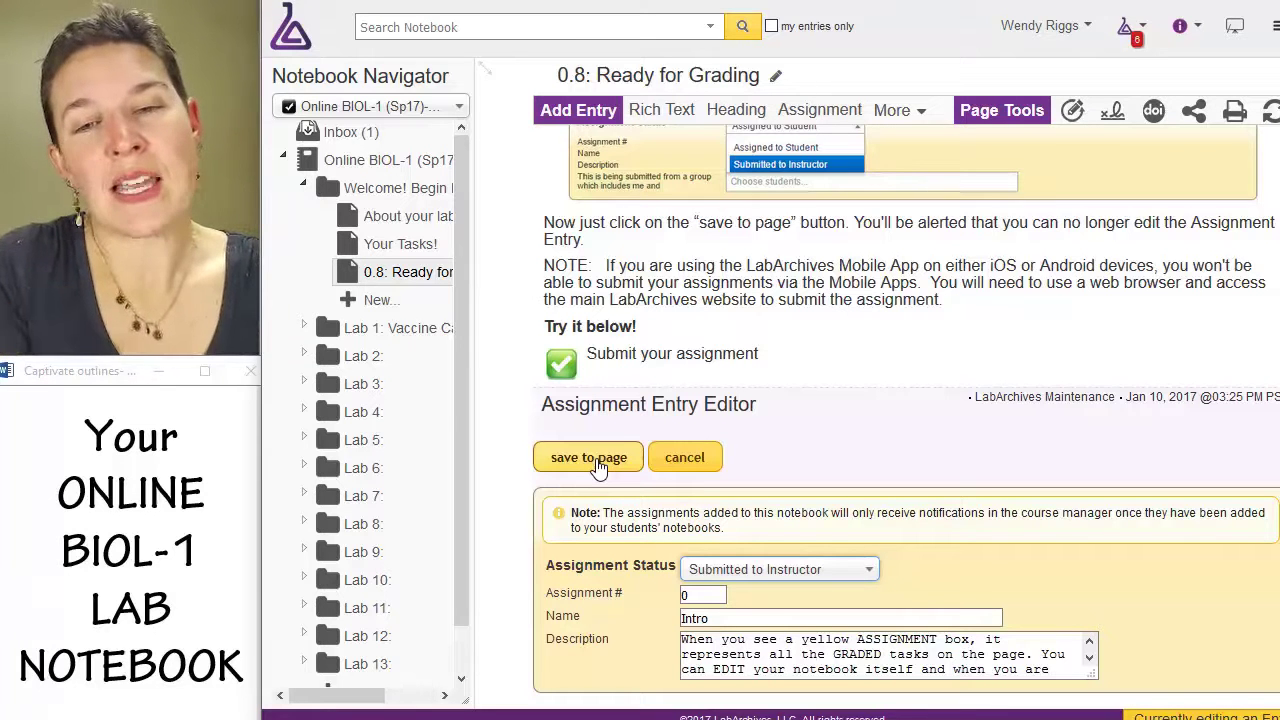
Set the assignment status back to Assigned to Student and save the assignment entry to the page.
left_click(752, 576)
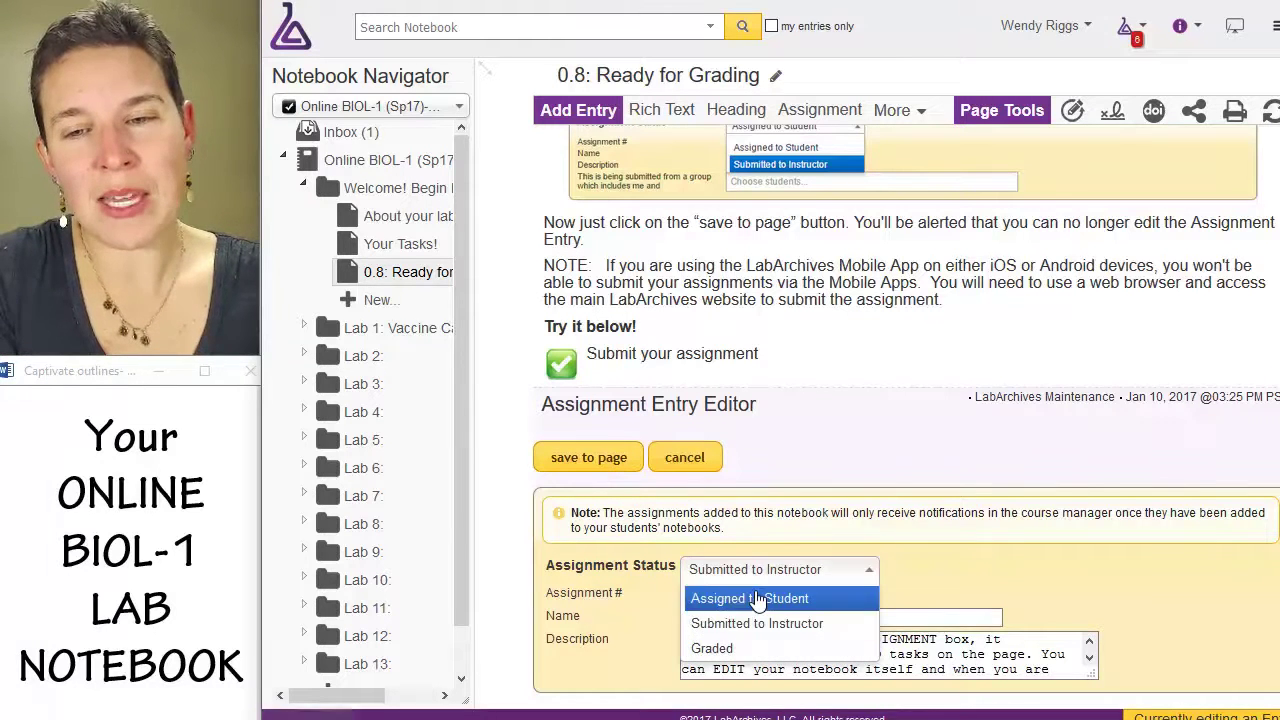
left_click(752, 598)
left_click(589, 459)
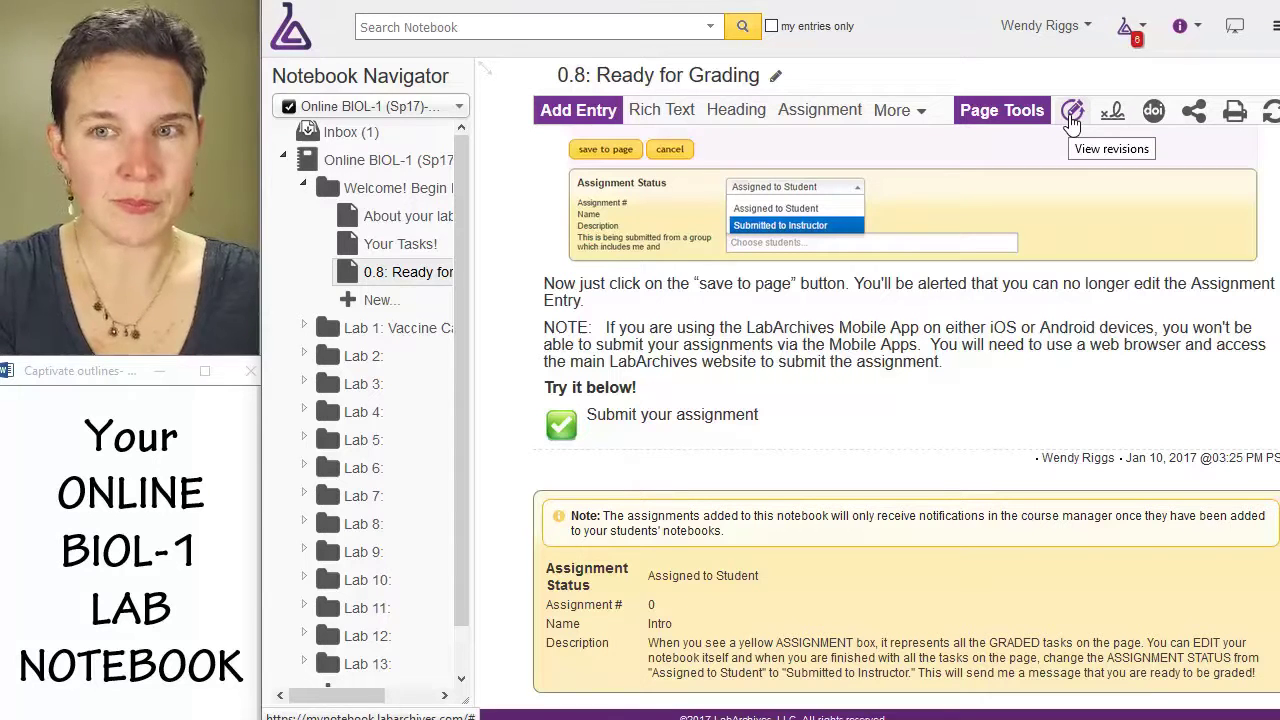
Look over the available Help resources and the user account options.
left_click(1199, 30)
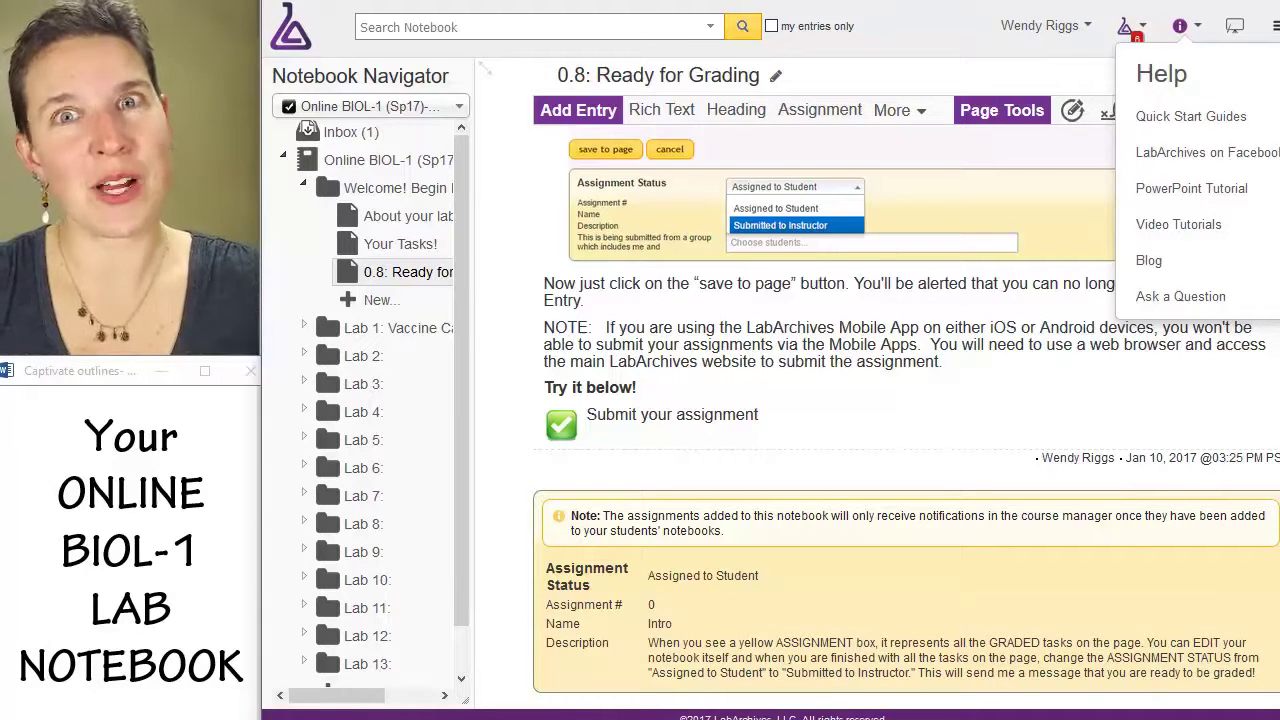
left_click(1040, 25)
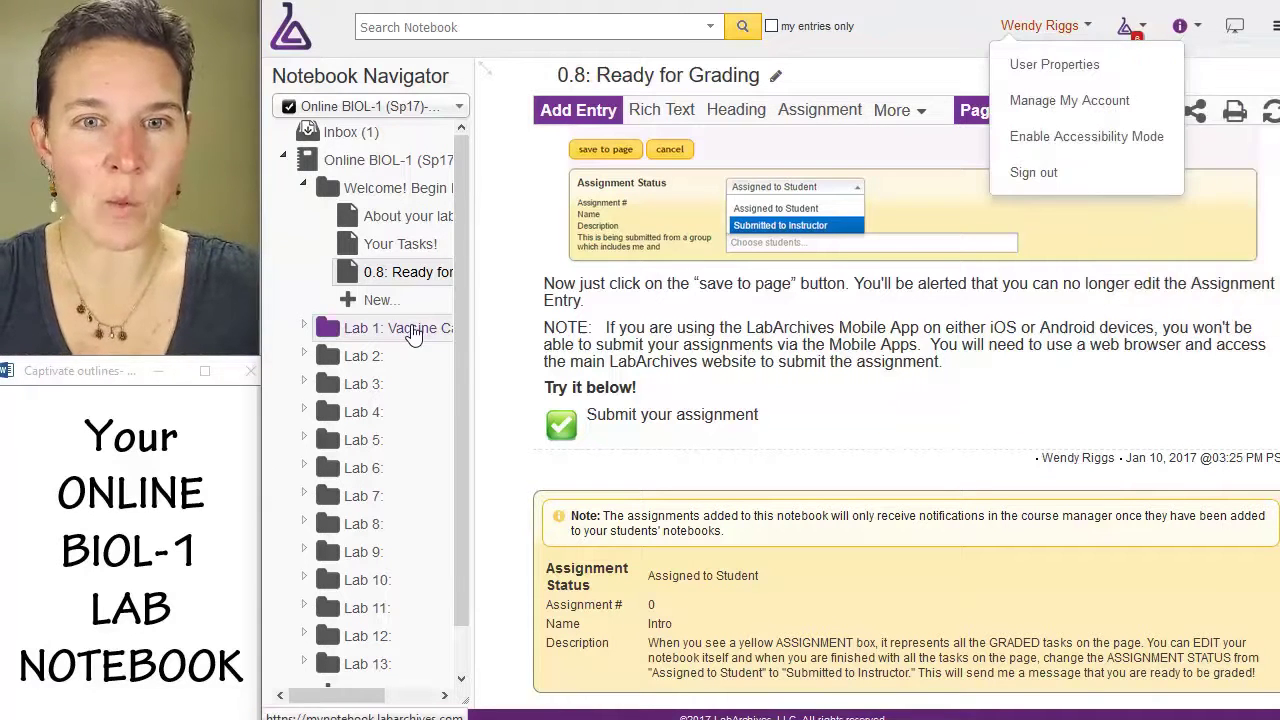
Open the Introduction page in the Lab 1 folder and check the notifications for comments, assignments and course content.
left_click(304, 328)
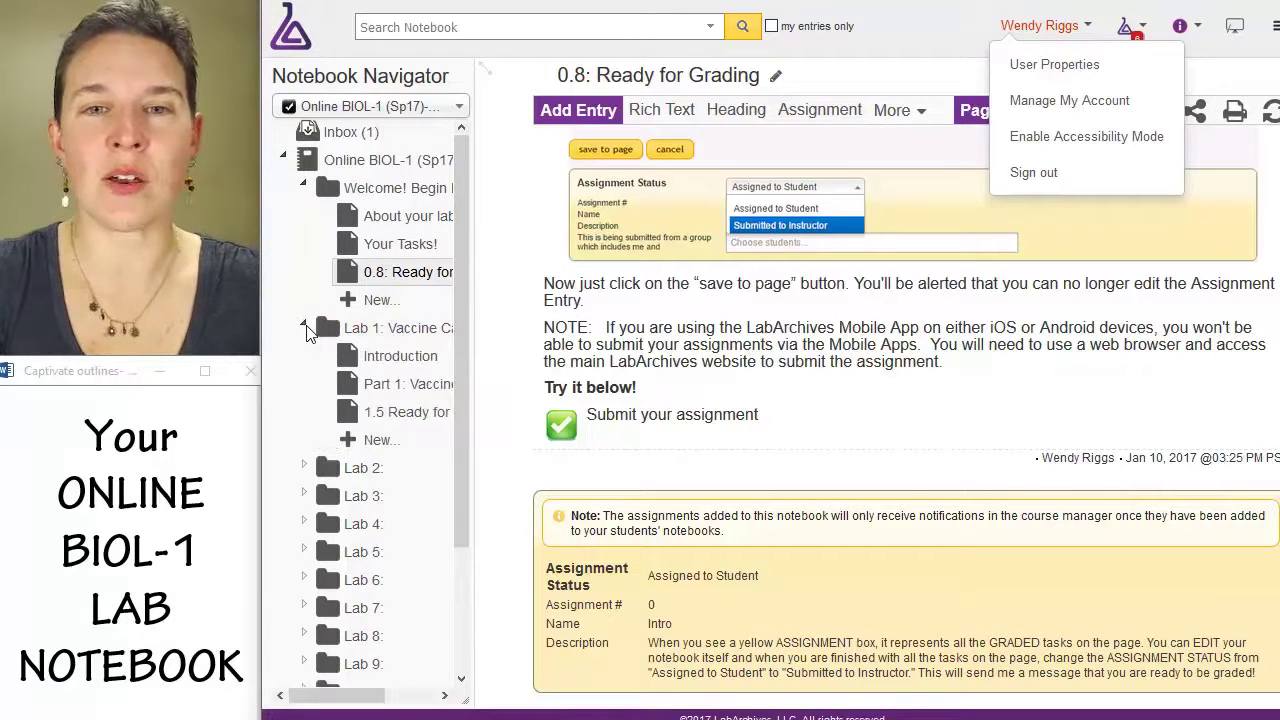
left_click(370, 356)
left_click(1128, 25)
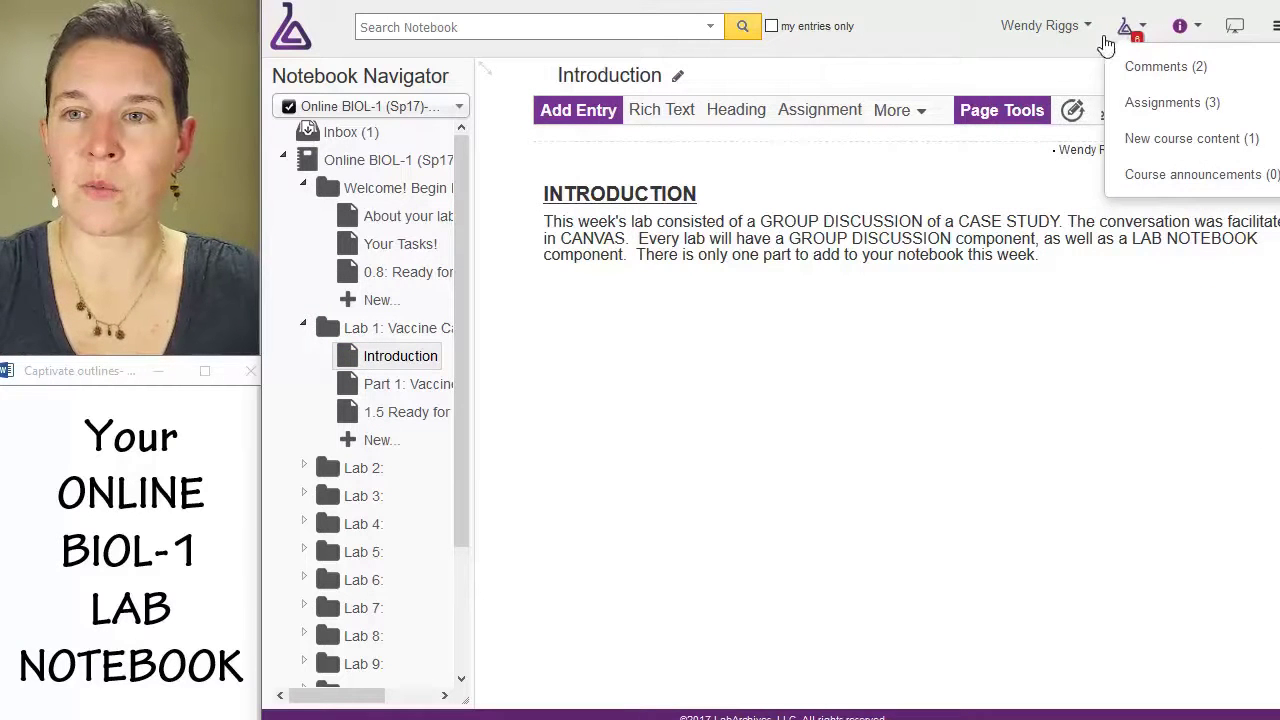
left_click(1040, 25)
left_click(922, 24)
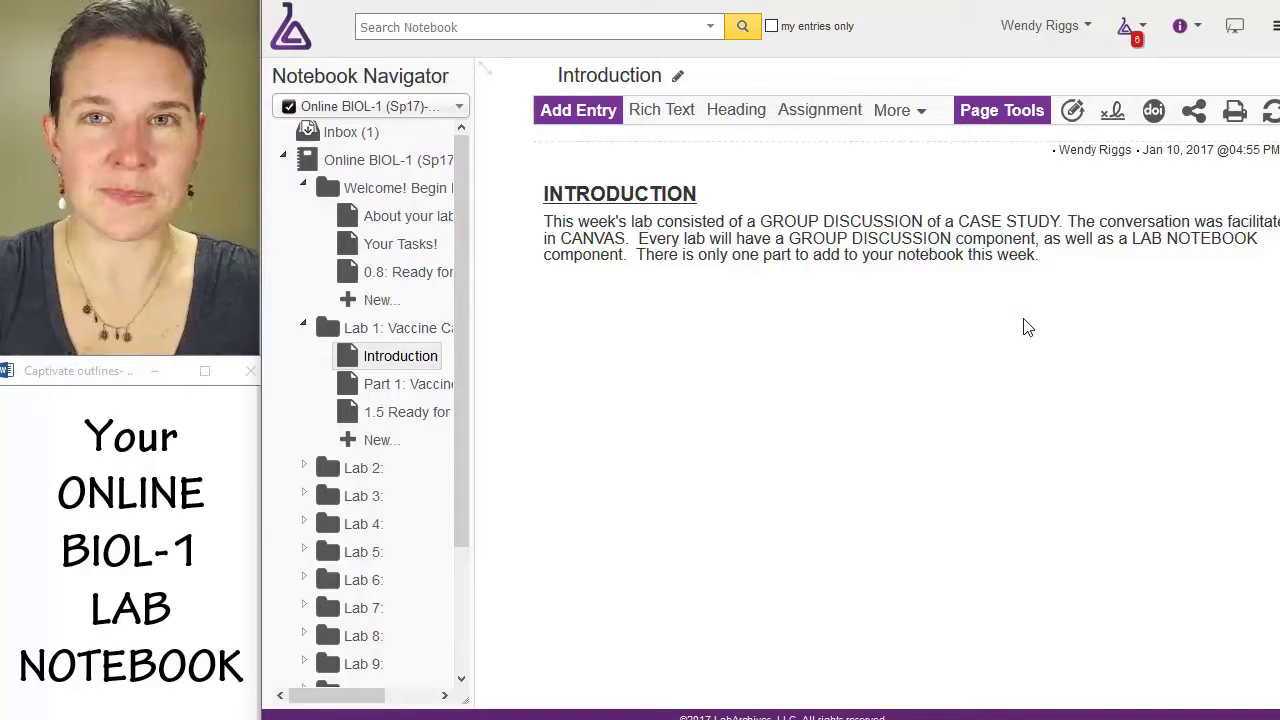
View Lab 1's Part 1: Vaccines reflection page and the assignment entry on the 1.5 Ready for Grading page.
mouse_move(675, 222)
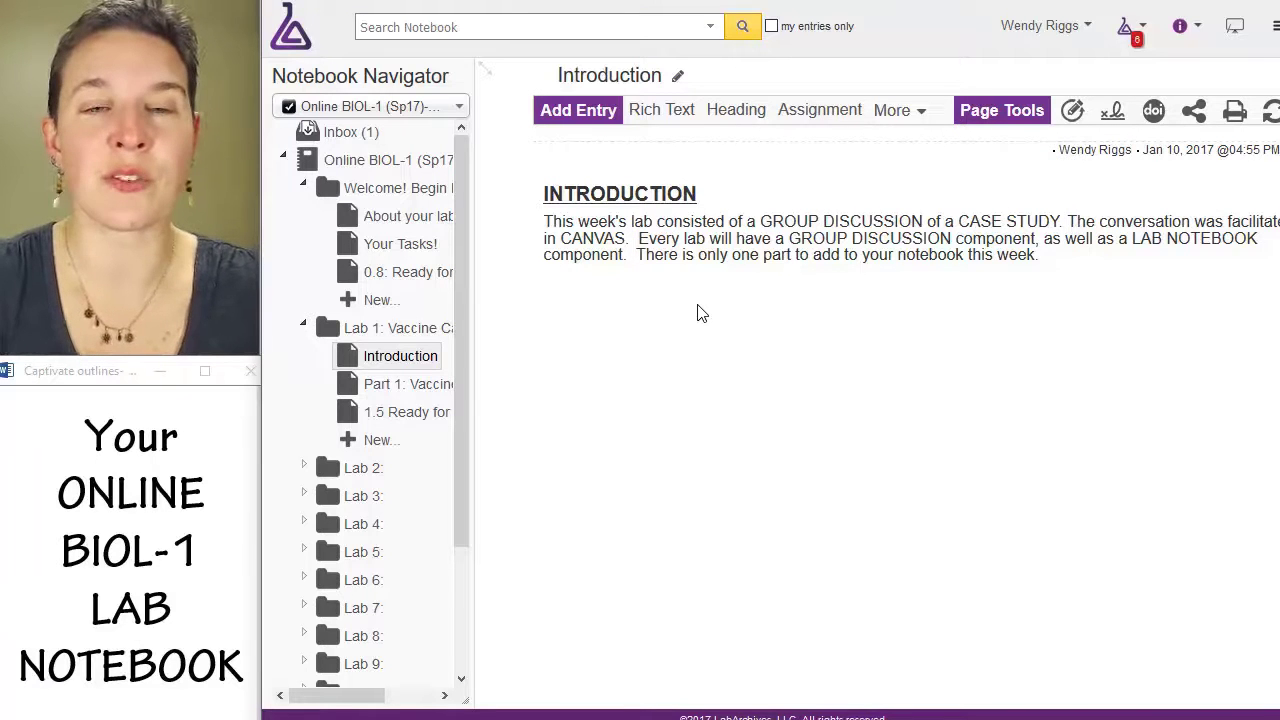
left_click(390, 398)
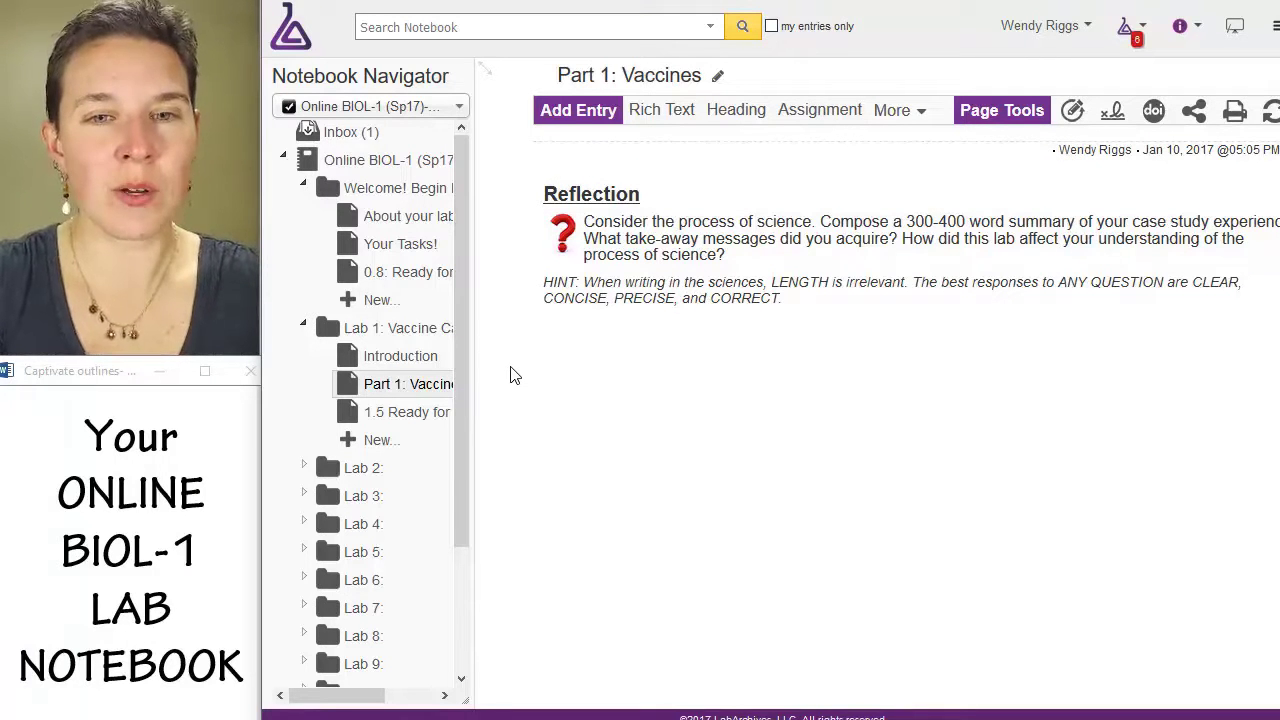
left_click(434, 412)
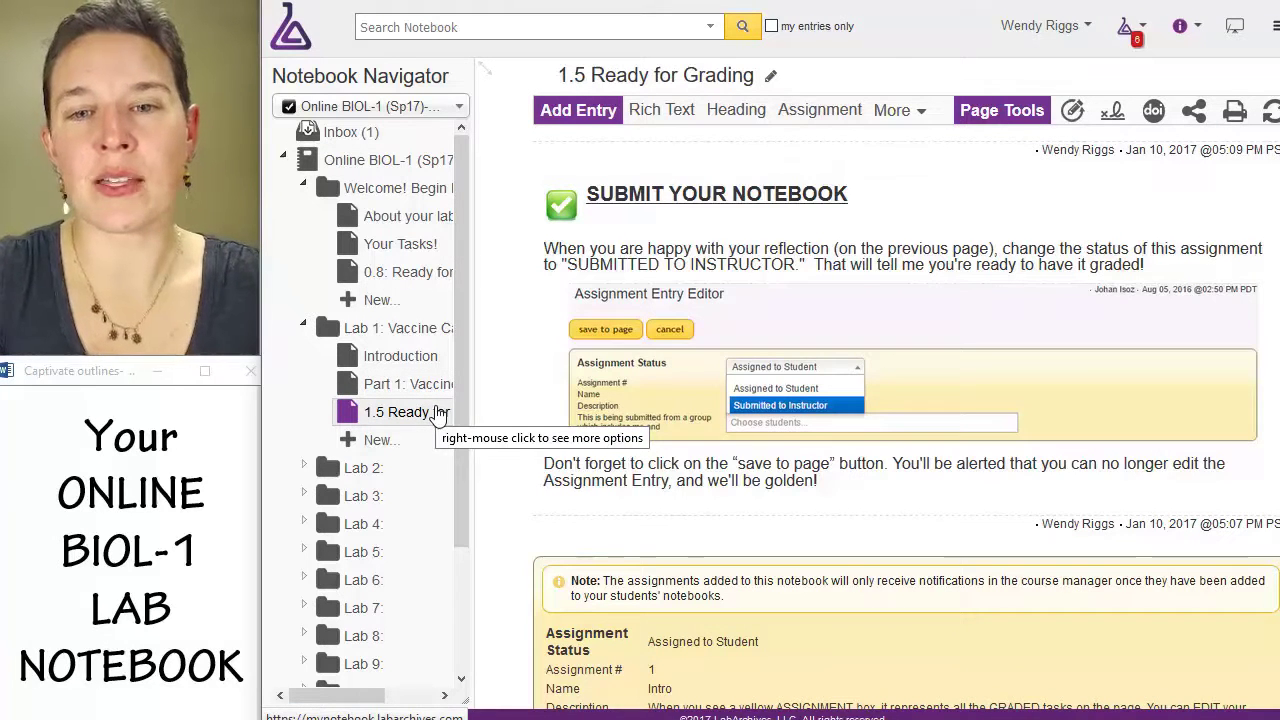
scroll(500, 505, "down", 1)
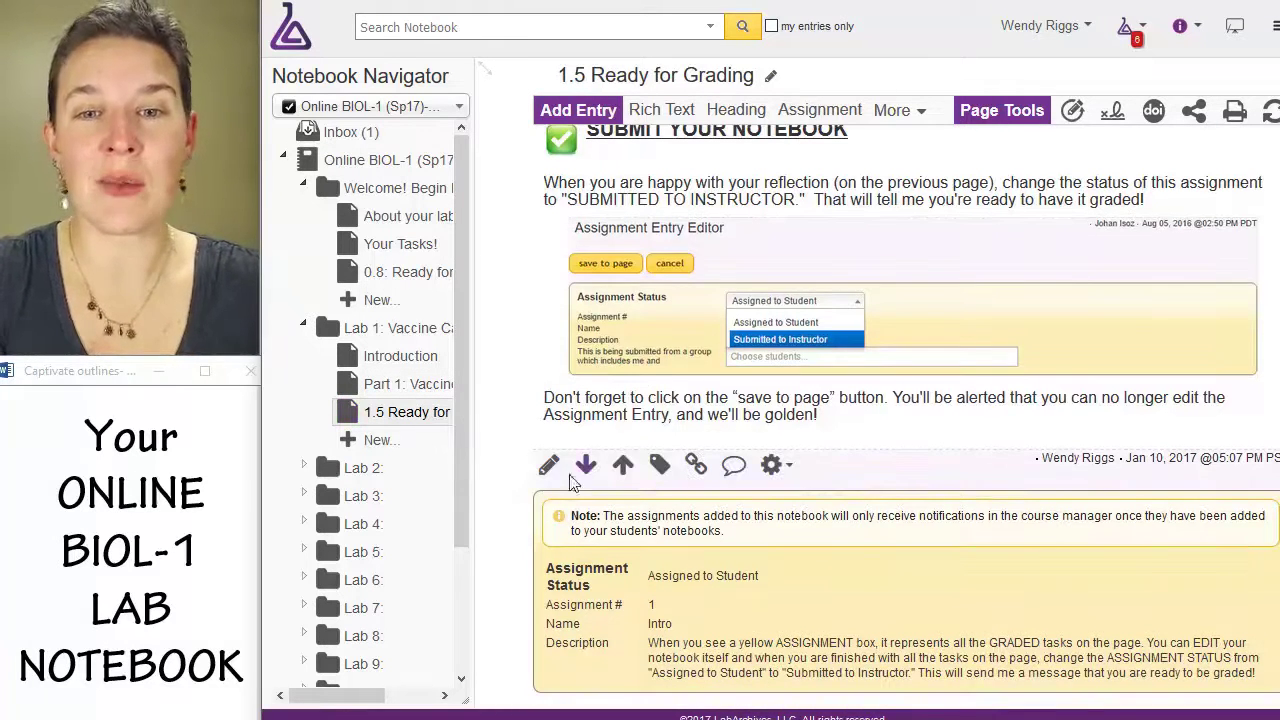